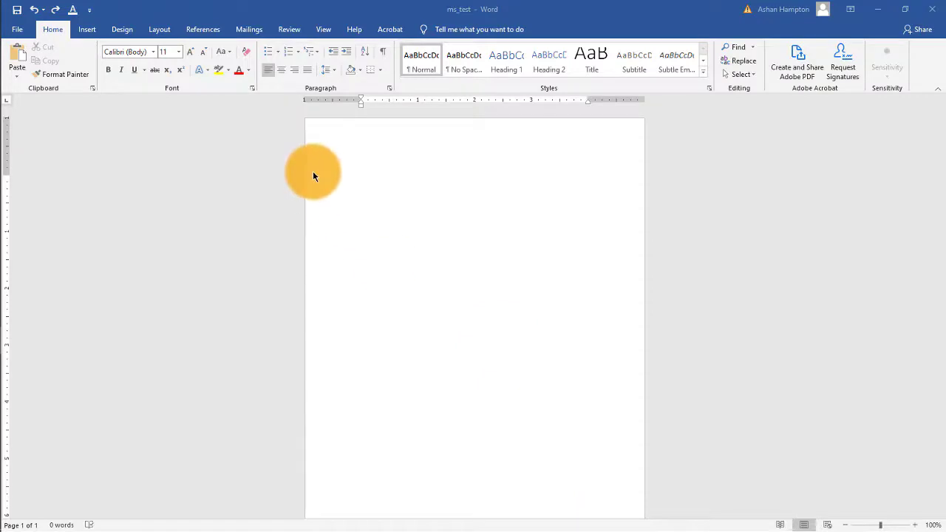
Step: Open the custom page setup and show its paper size settings
left_click(159, 31)
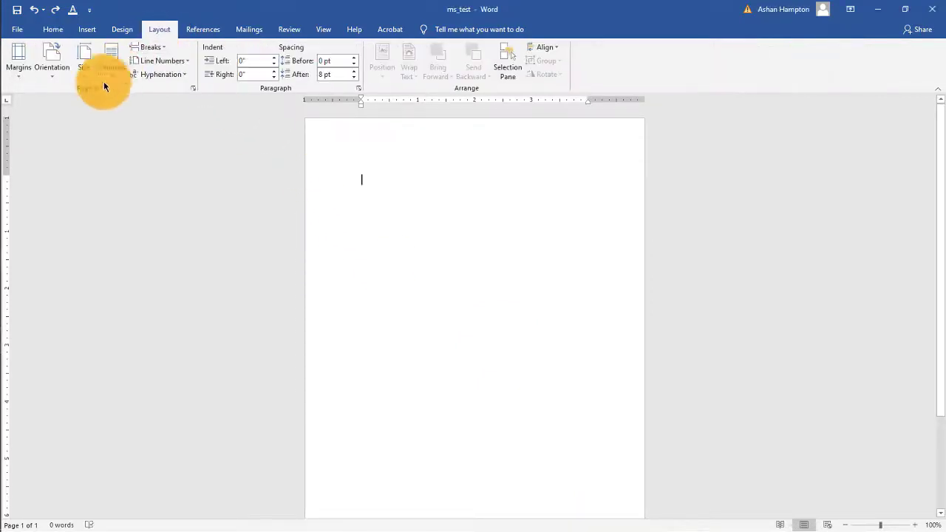
left_click(18, 65)
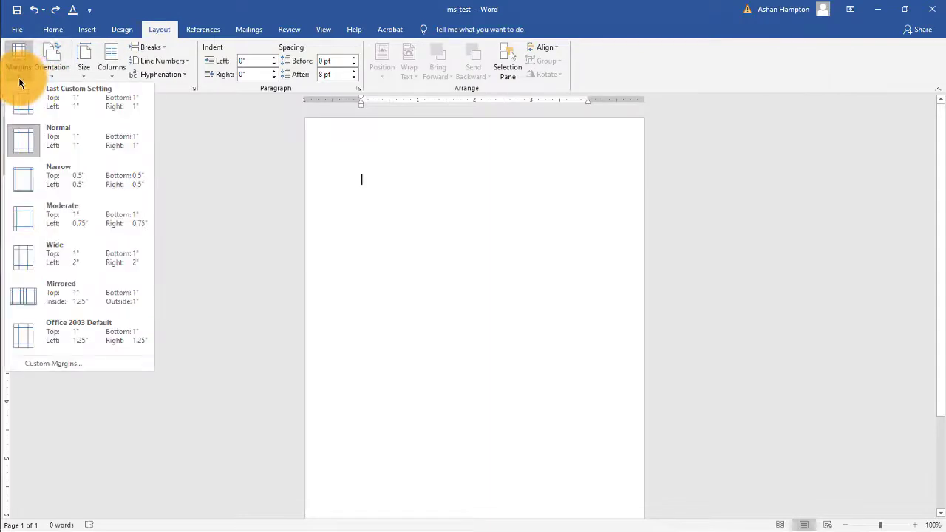
left_click(48, 362)
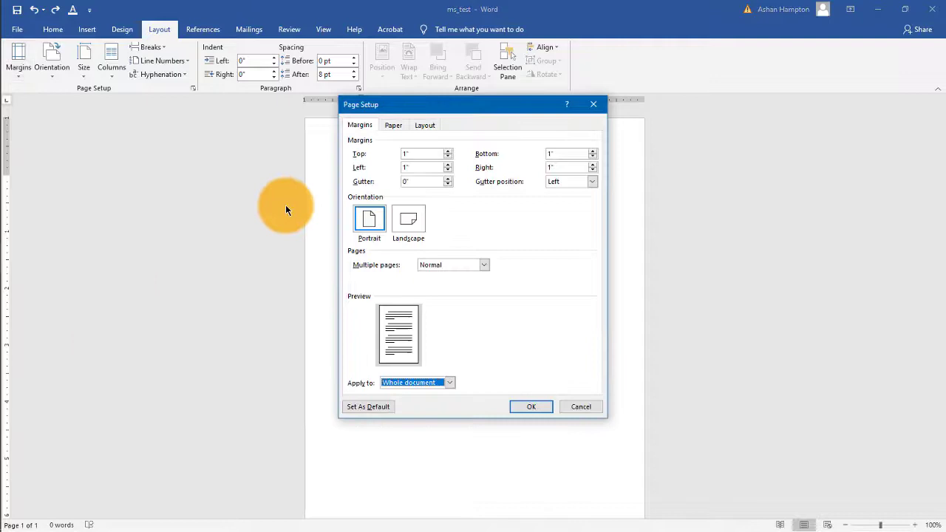
left_click(393, 127)
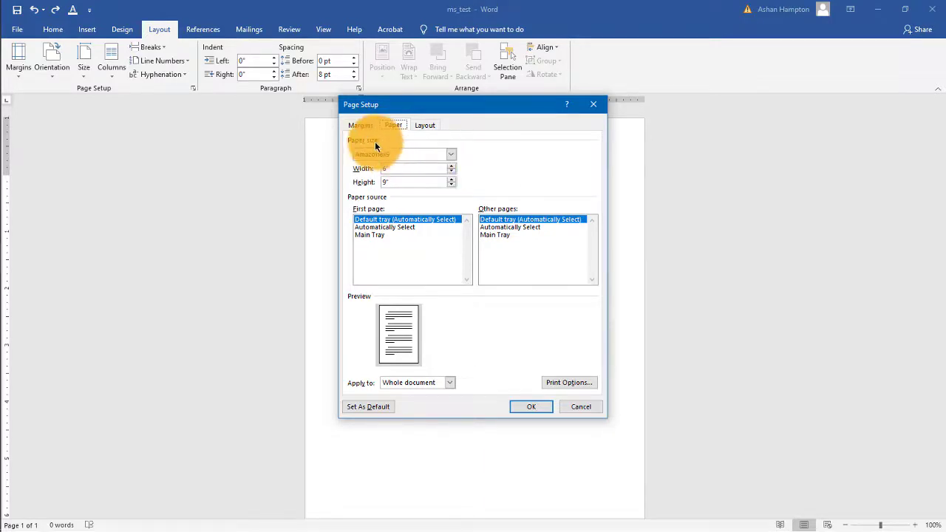
Step: Try a custom paper size with a width of 5 and a height of 8 inches
left_click(450, 155)
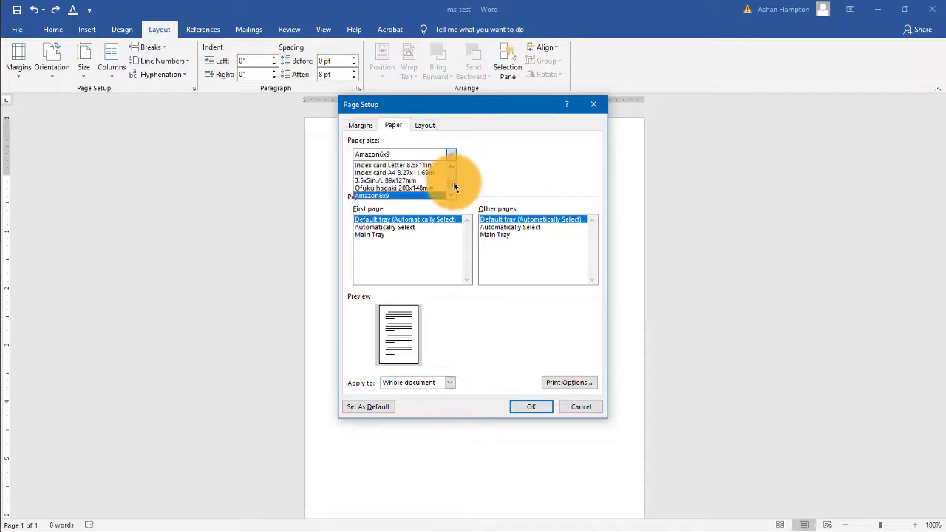
mouse_move(452, 184)
left_mouse_down()
mouse_move(450, 172)
mouse_move(454, 198)
left_mouse_up()
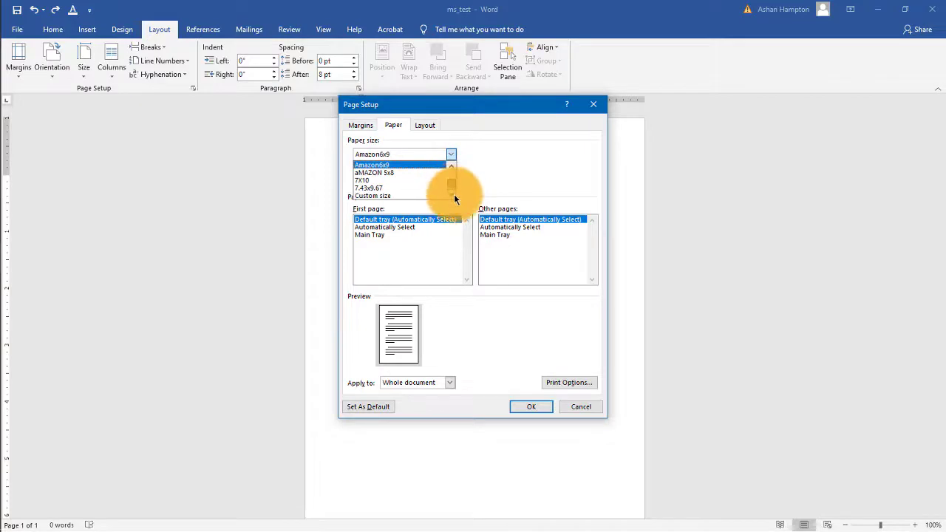
left_click(394, 196)
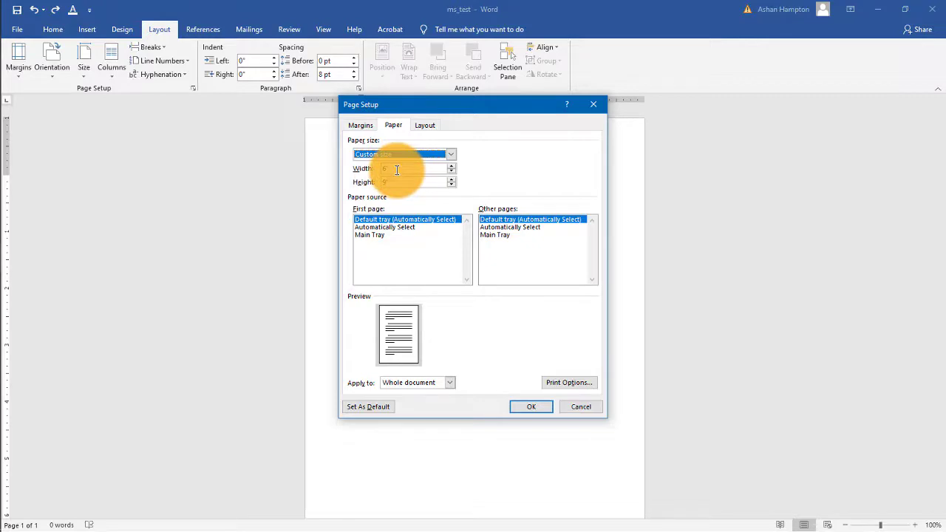
left_click(397, 170)
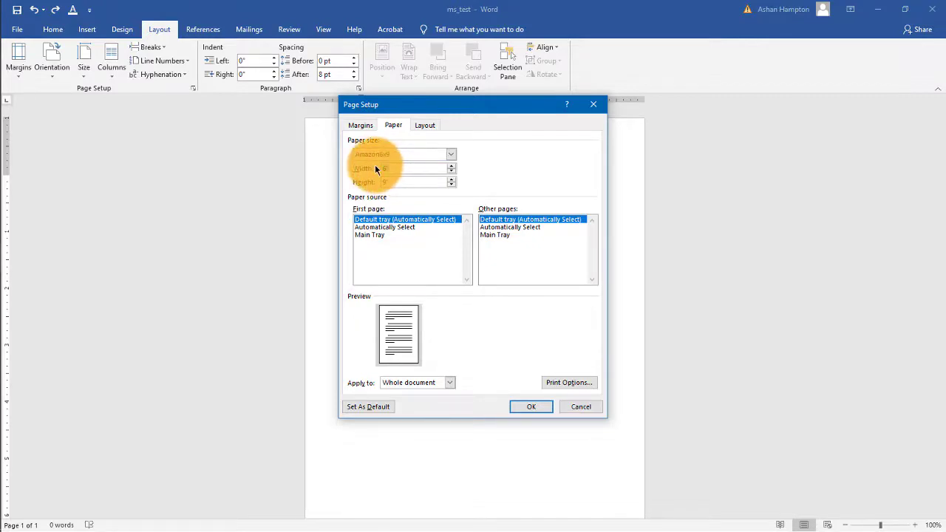
type("5")
left_click(372, 184)
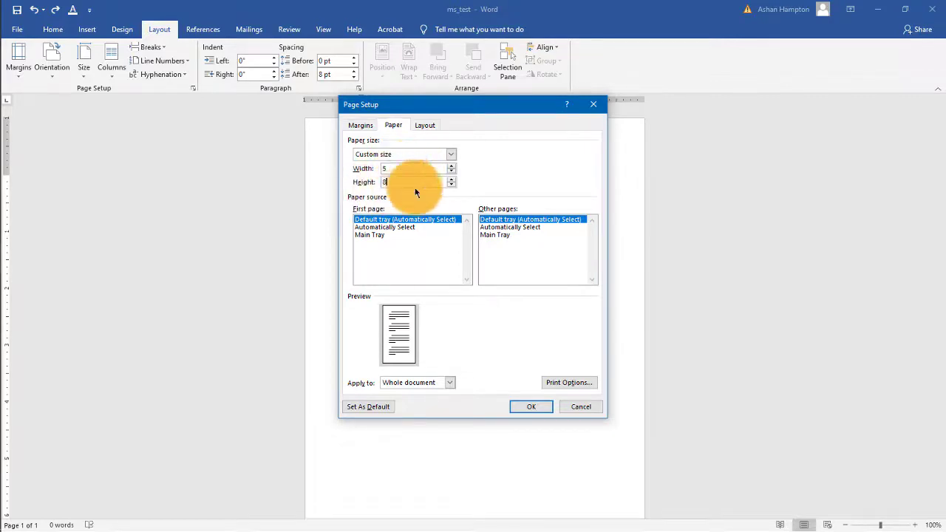
Step: Apply the saved Amazon6x9 paper size to the whole document
left_click(451, 156)
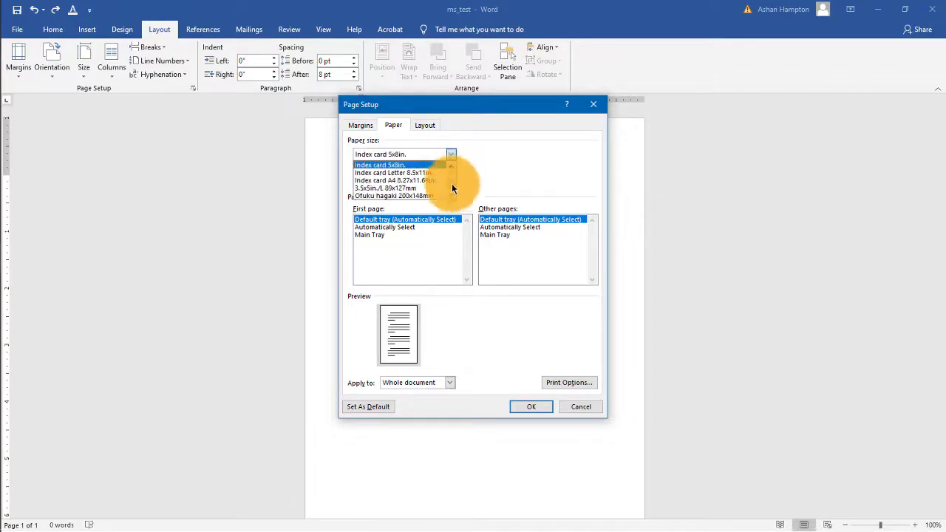
left_click_drag(453, 180, 453, 186)
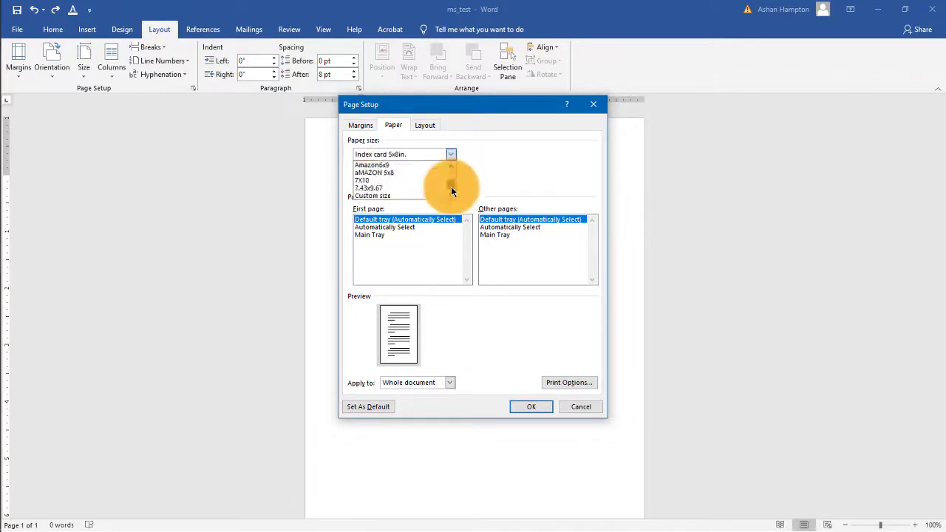
left_click(401, 165)
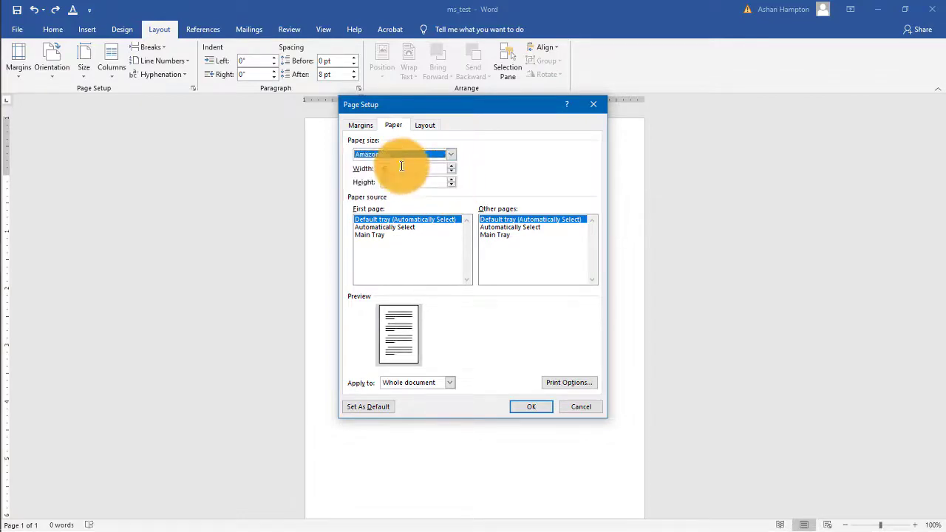
left_click(528, 406)
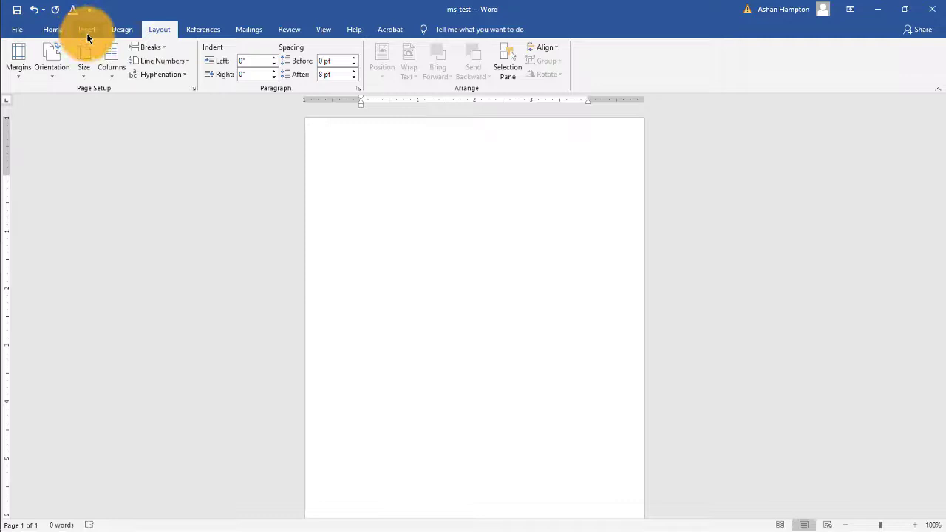
Step: Draw a rectangle about 2.28" high and 6.03" wide across the top of the page and remove its outline
left_click(87, 29)
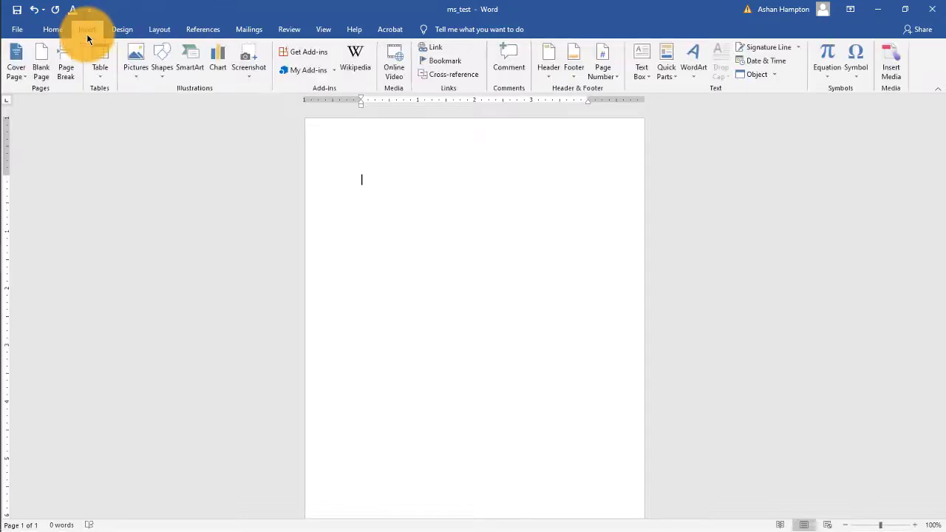
left_click(162, 75)
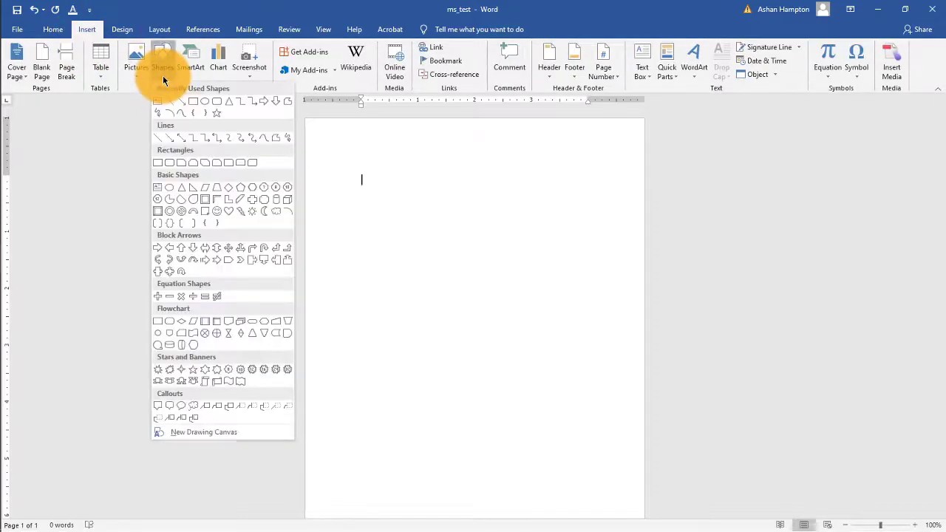
left_click(194, 107)
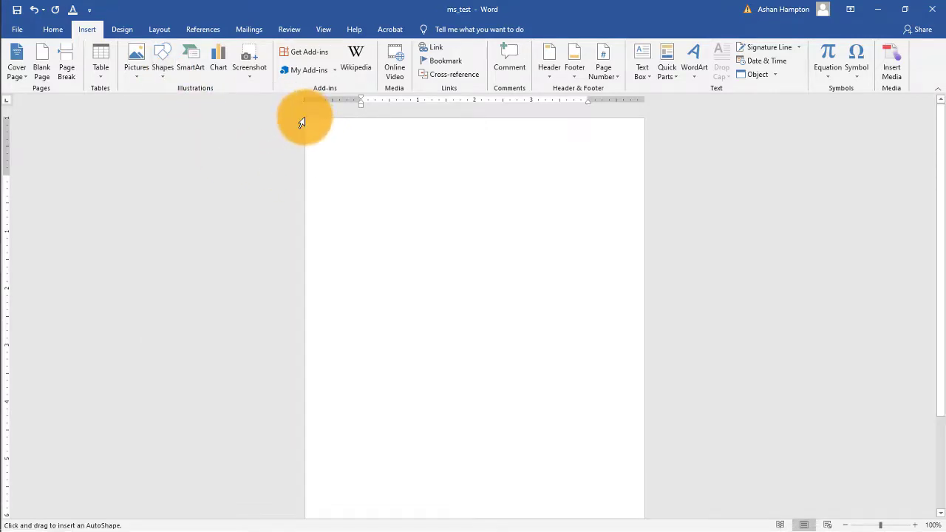
mouse_move(303, 119)
left_mouse_down()
mouse_move(308, 135)
mouse_move(395, 179)
mouse_move(517, 198)
mouse_move(648, 246)
left_mouse_up()
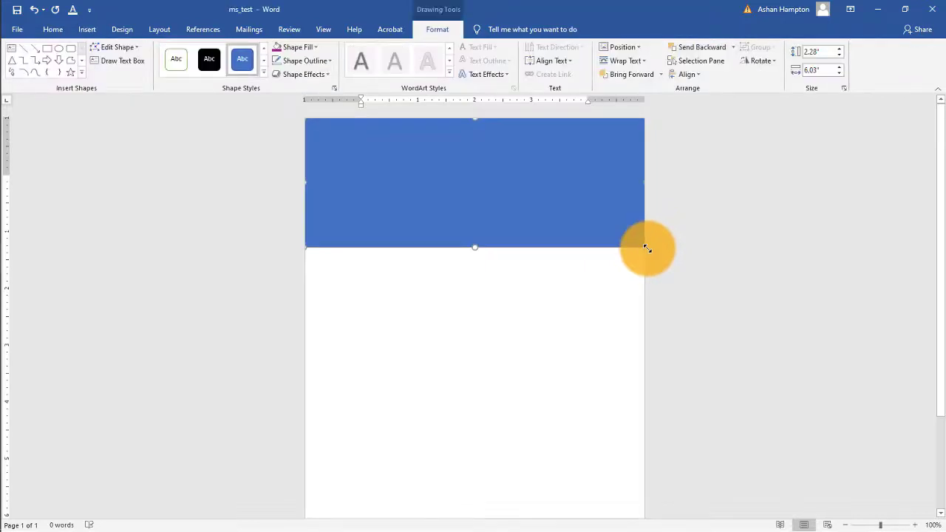
left_click(330, 62)
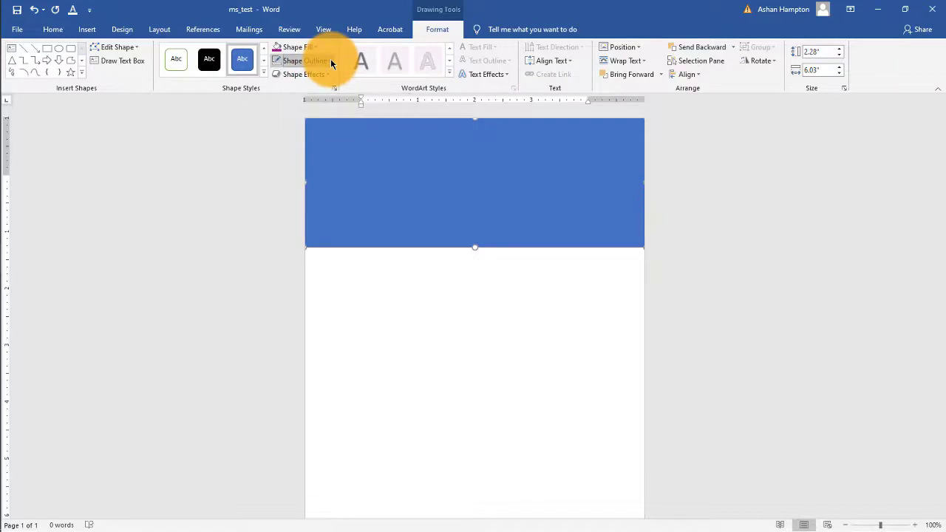
left_click(316, 189)
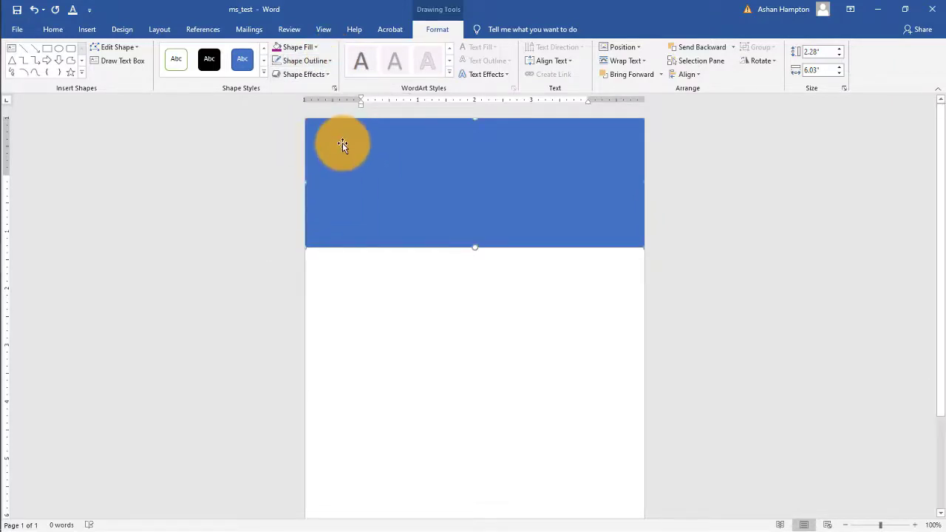
Step: Open the custom fill color settings for the rectangle
left_click(316, 46)
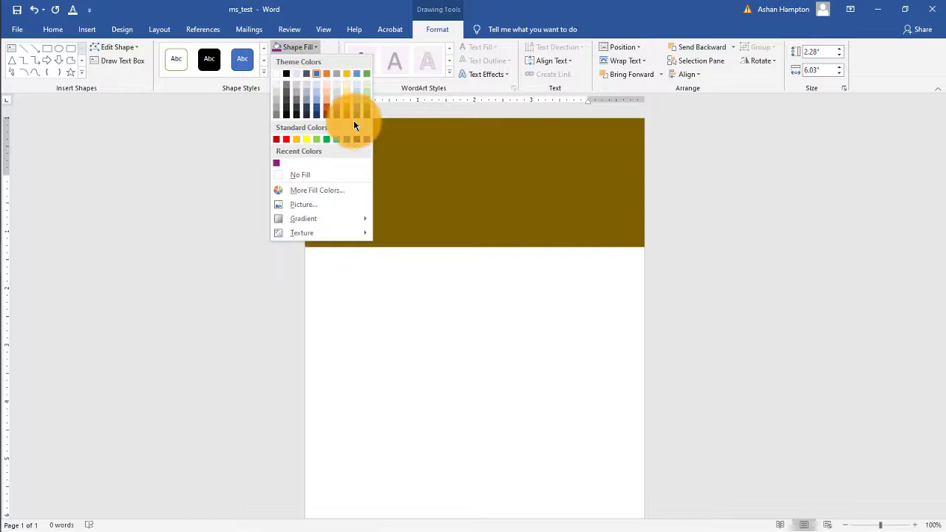
left_click(320, 192)
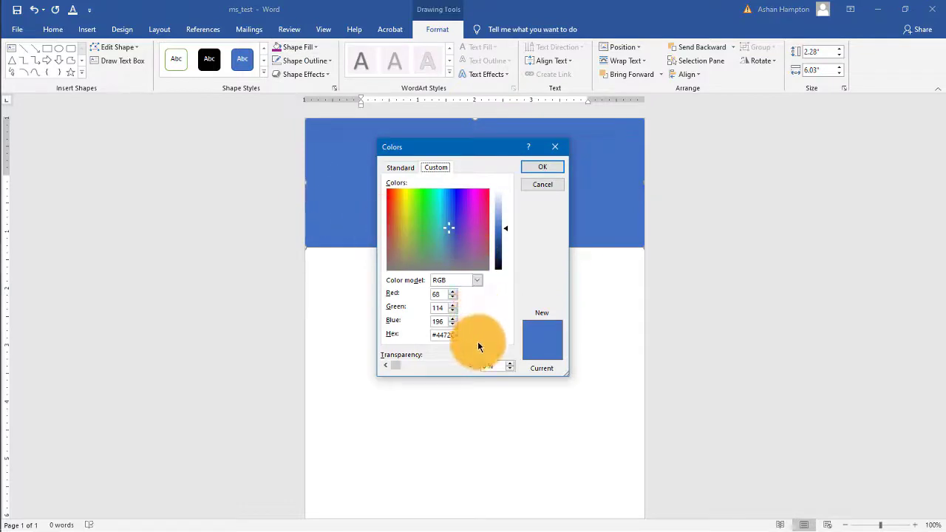
Step: Try several pink, yellow and muted blue shades from the color spectrum for the rectangle's fill
left_click(473, 201)
left_click(474, 242)
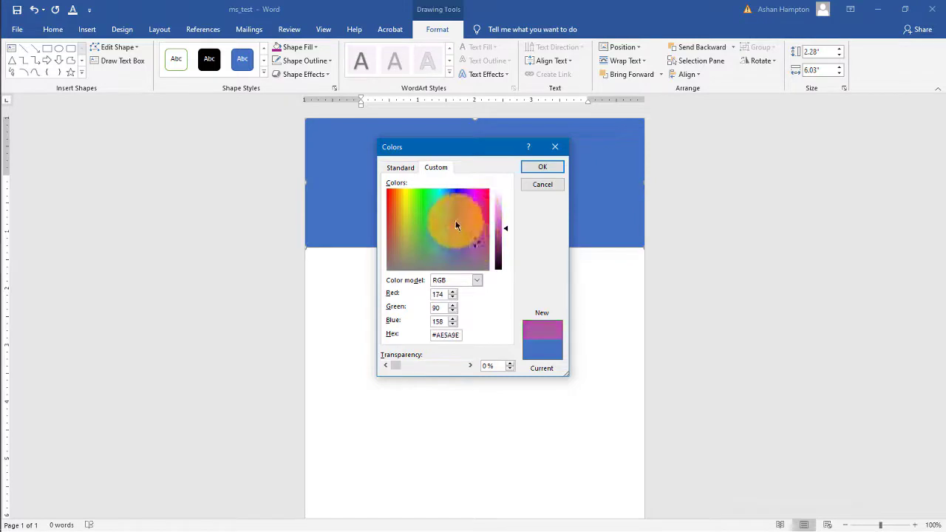
left_click(480, 232)
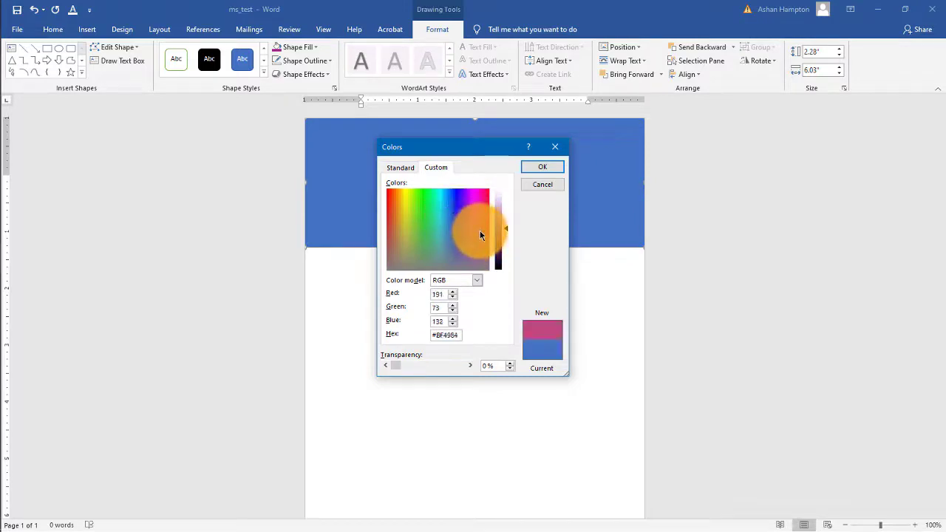
left_click(404, 203)
left_click(405, 222)
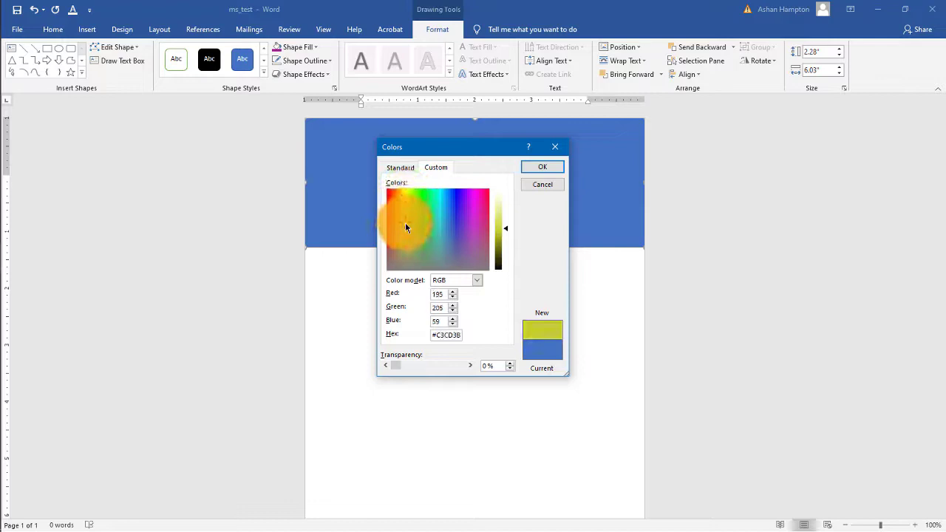
left_click(453, 253)
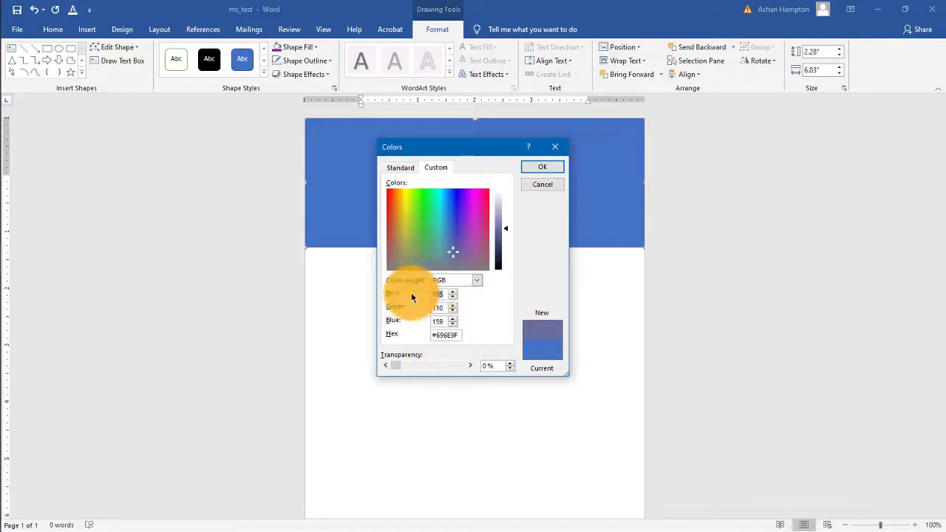
Step: Set the rectangle's fill to RGB red 152, green 28, blue 128
type("152")
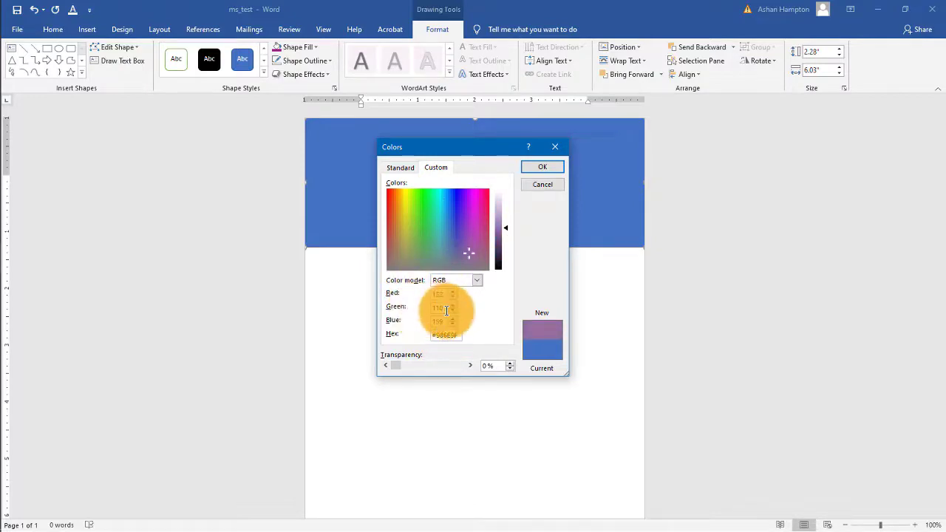
key("Tab")
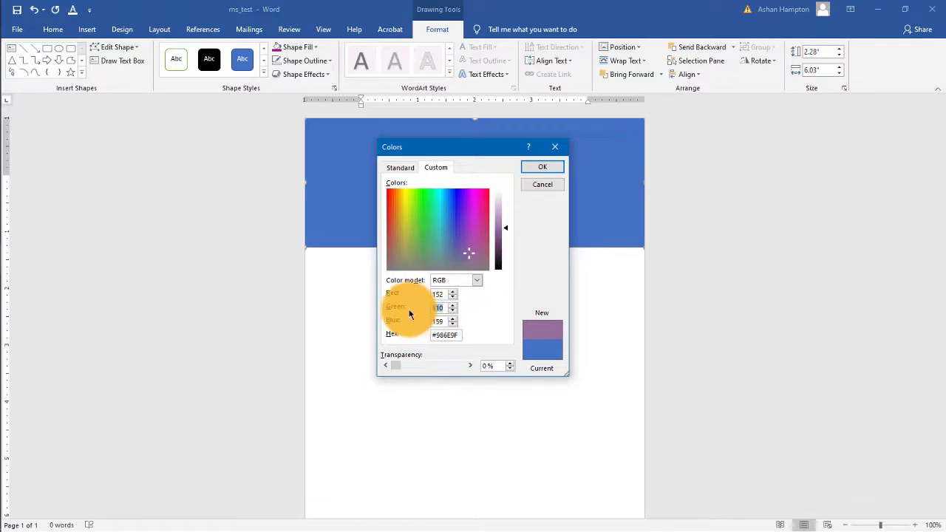
type("25")
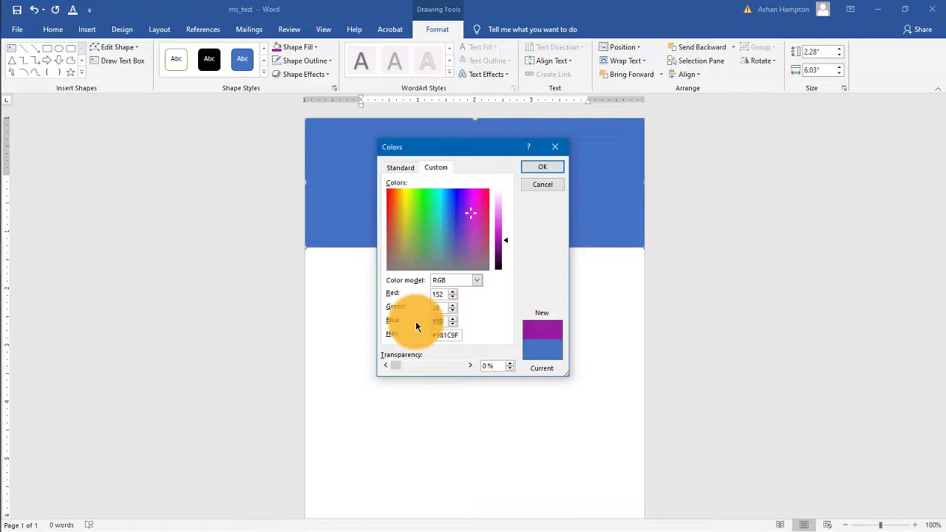
key("Tab")
type("128")
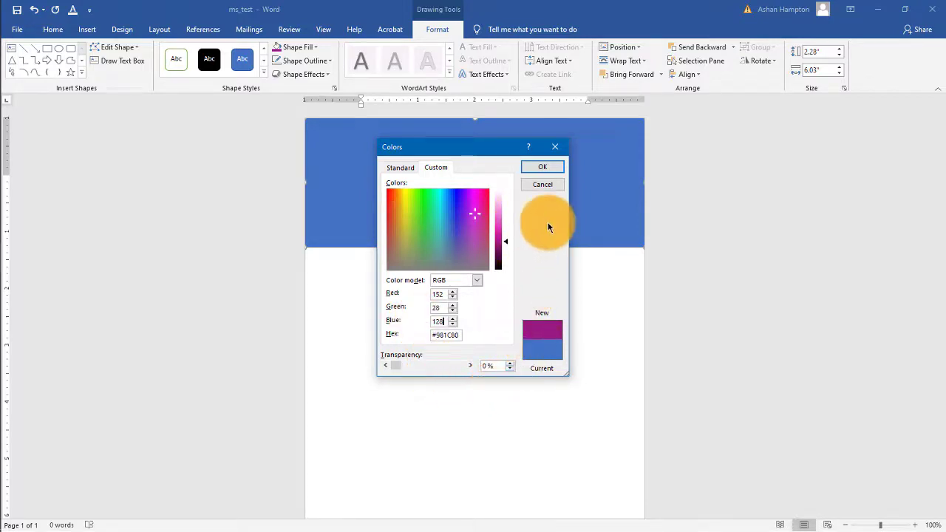
left_click(544, 166)
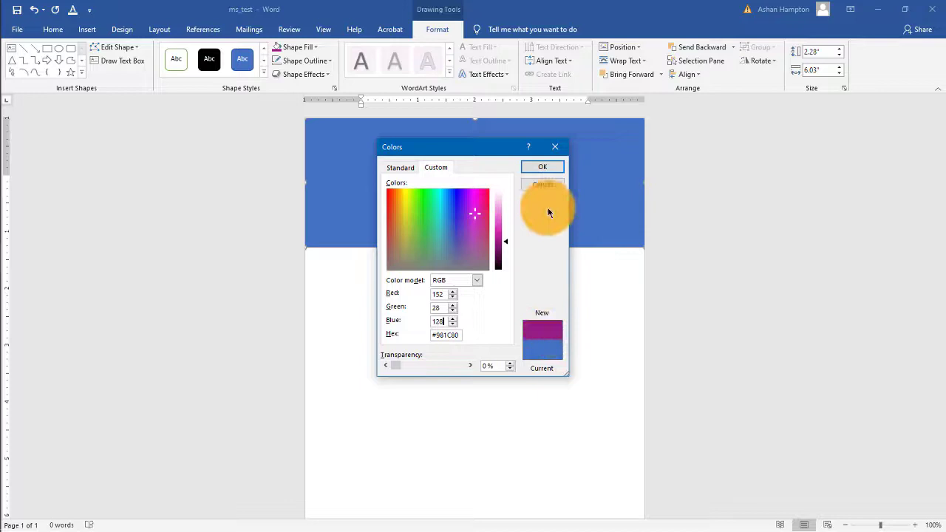
left_click(546, 171)
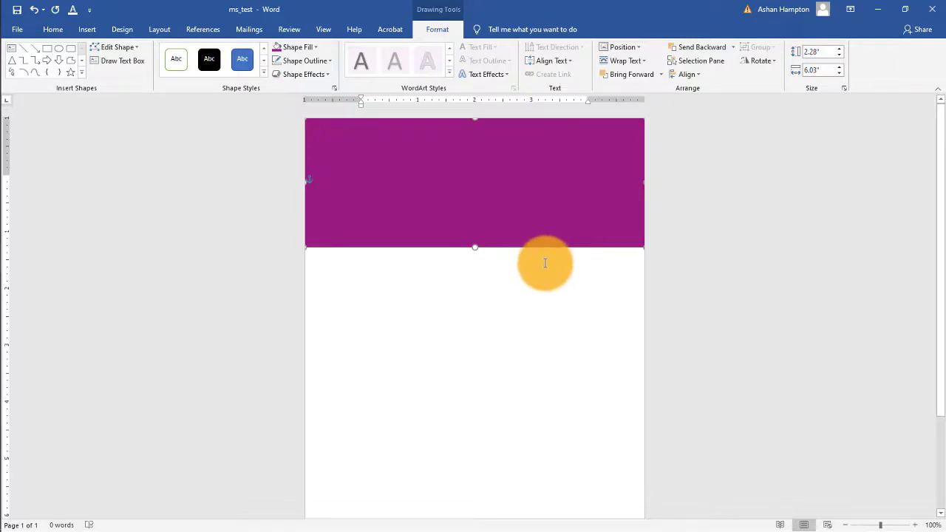
Step: Add blank lines in the document body until the insertion point sits just below the purple rectangle
left_click(544, 263)
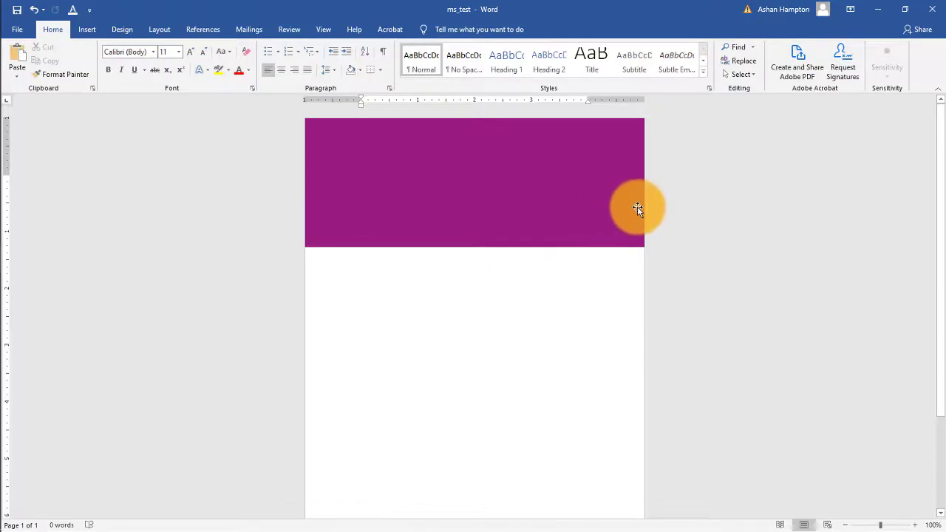
key("Return")
key("Return")
key("Return")
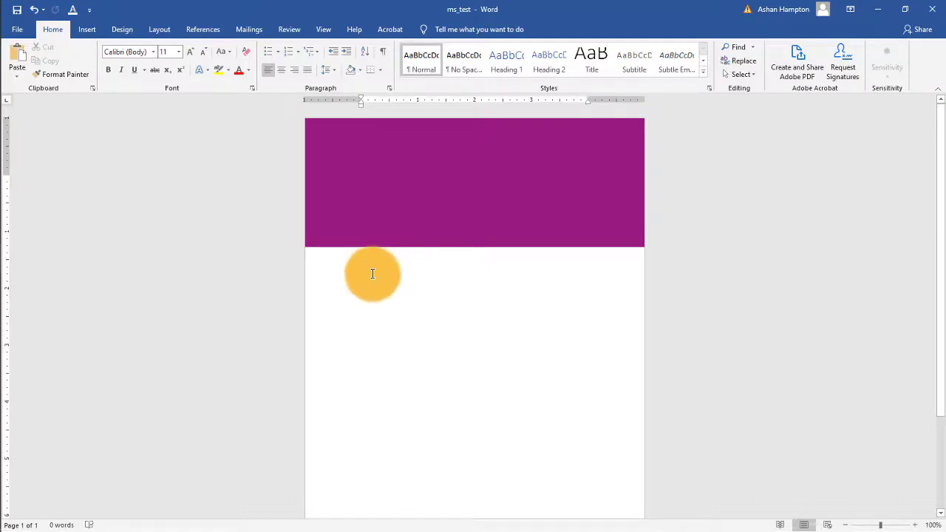
Step: Insert the picture canstockphoto71918696 from the GIRL PLEASE 2020 folder below the purple banner
left_click(88, 29)
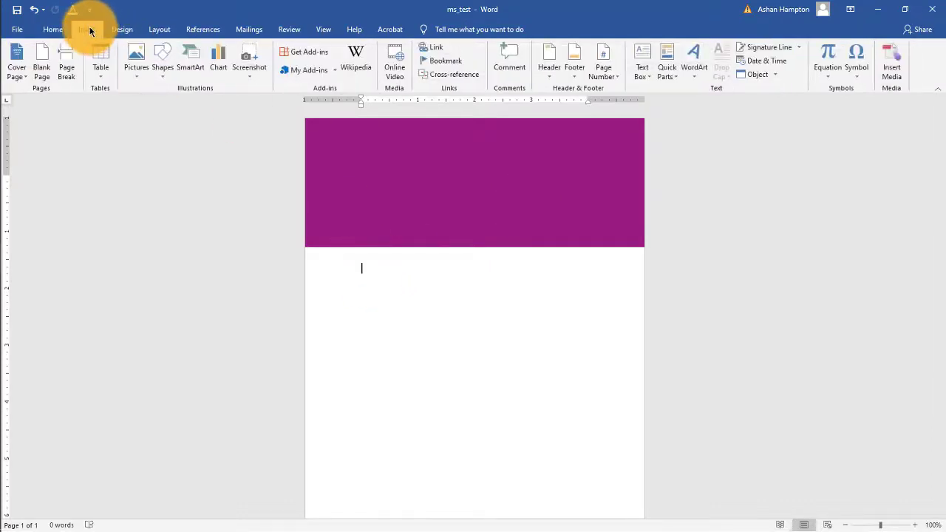
left_click(136, 79)
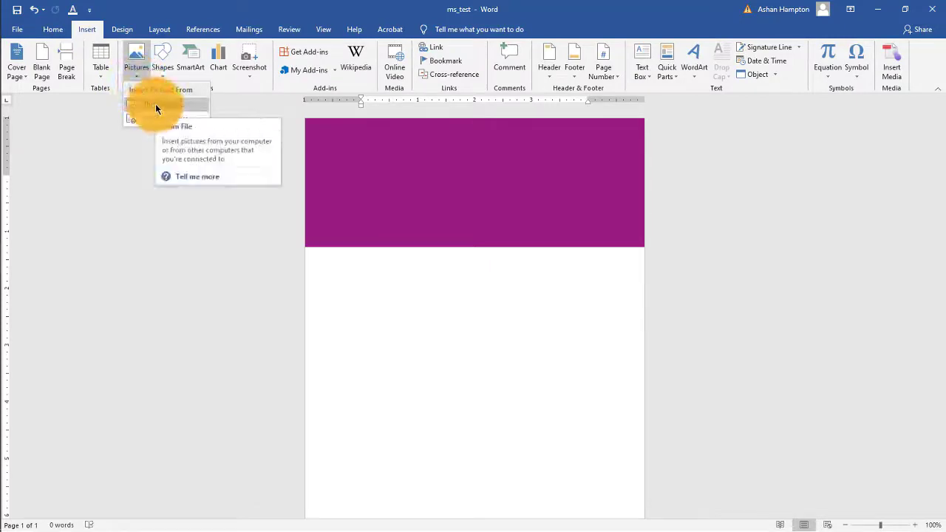
left_click(155, 104)
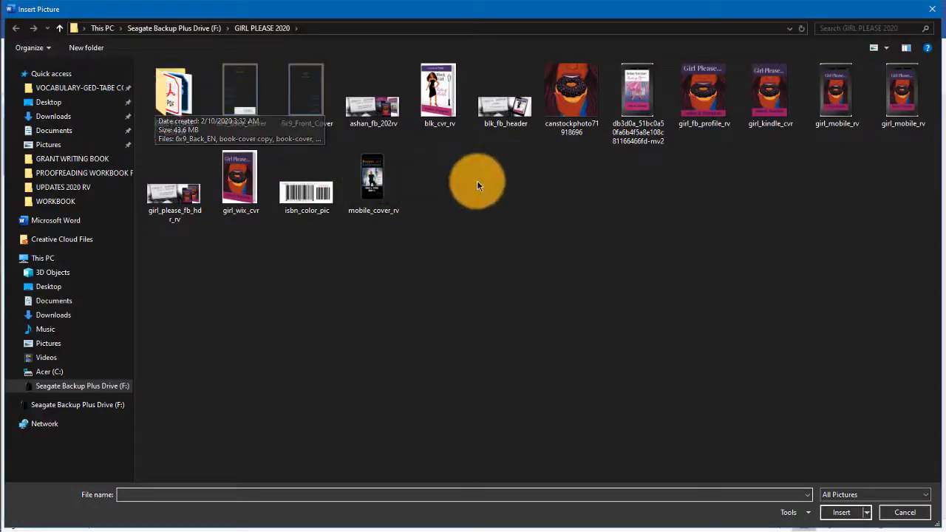
left_click(569, 87)
left_click(844, 520)
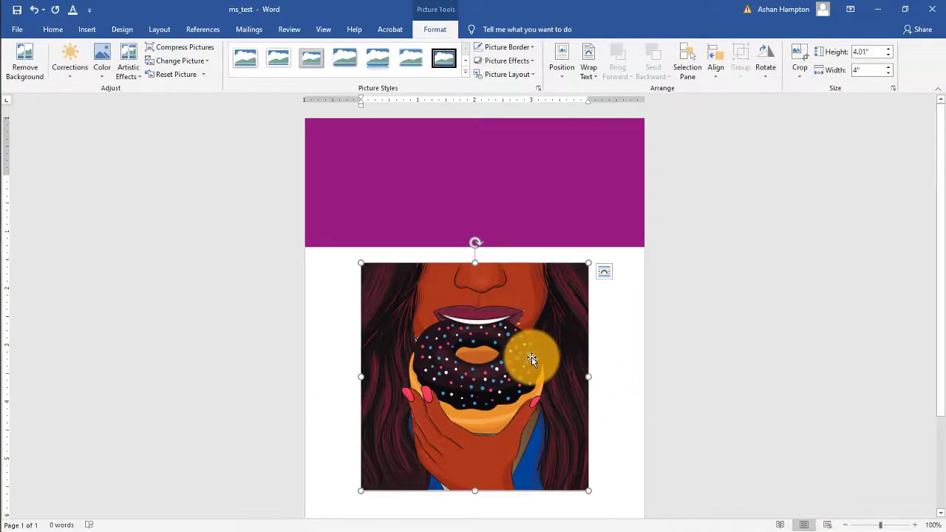
Step: Position the picture in the middle center with square text wrapping, and move it flush to the left page edge directly below the purple banner
left_click_drag(532, 359, 462, 340)
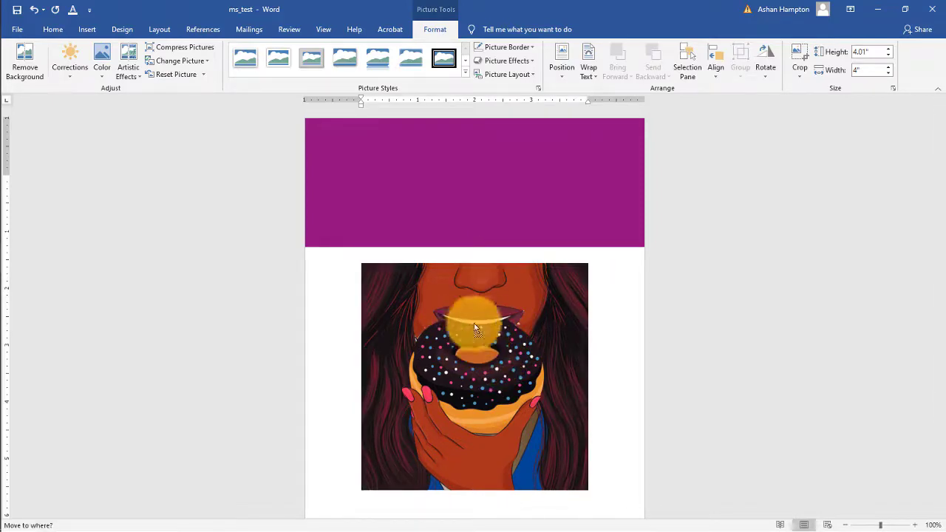
left_click_drag(476, 328, 475, 328)
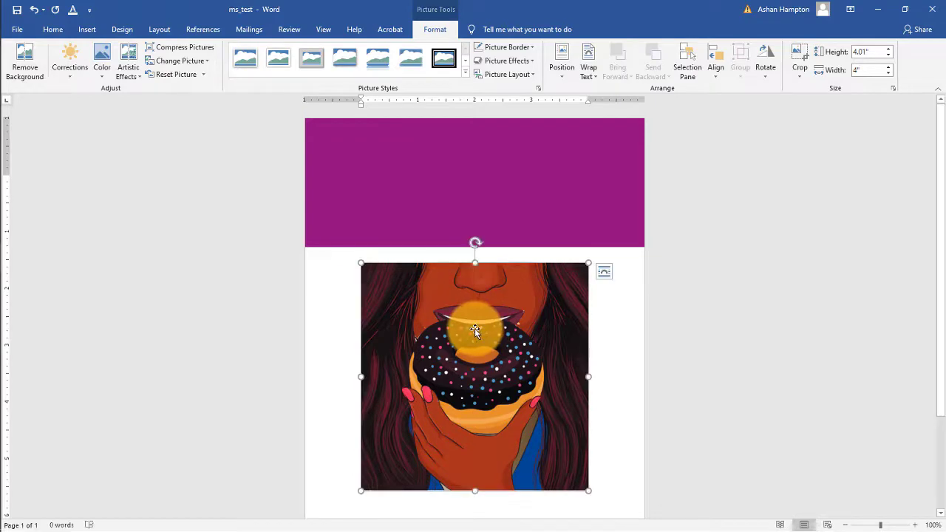
left_click(562, 80)
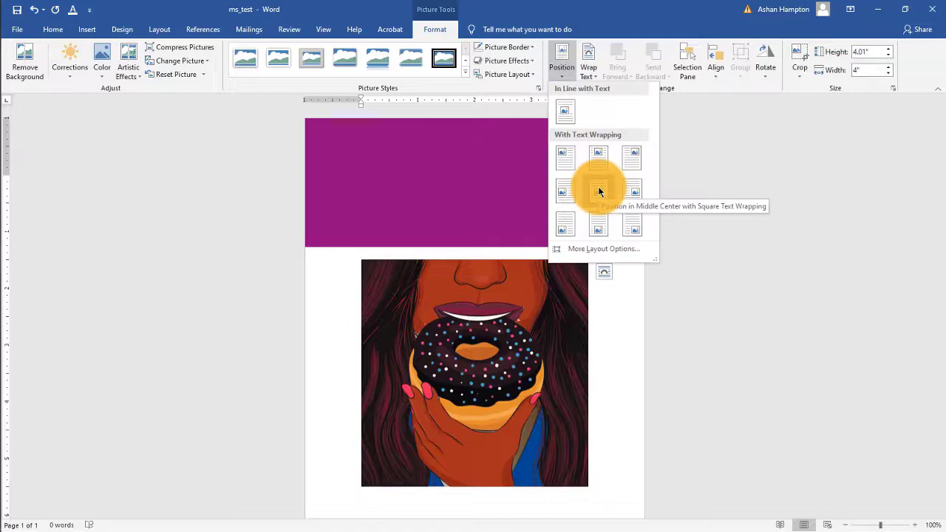
left_click(598, 191)
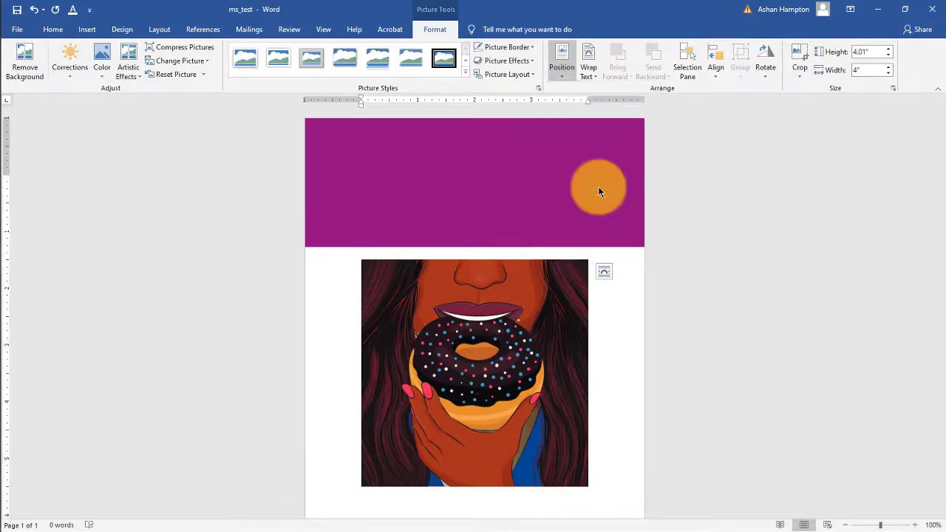
left_click_drag(530, 327, 485, 322)
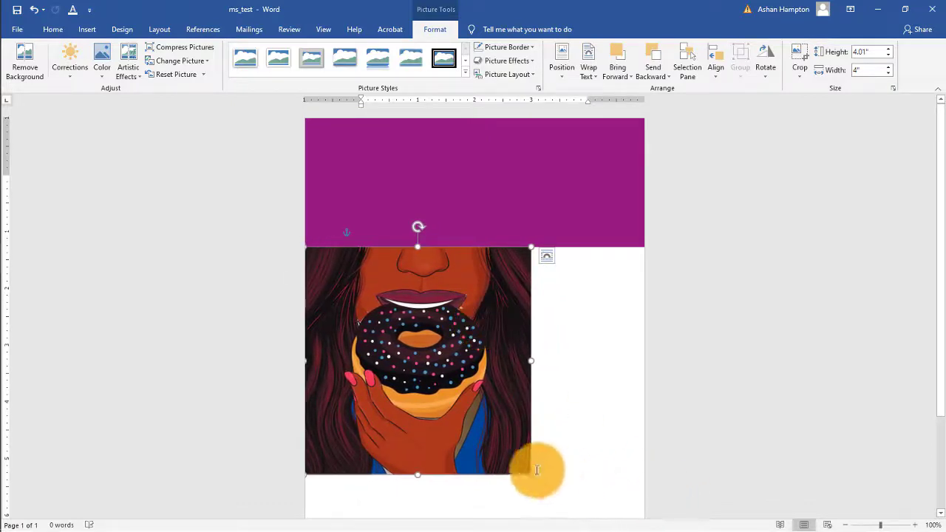
Step: Try to enlarge the picture from its lower-right corner past the page's right edge
left_click_drag(529, 473, 658, 528)
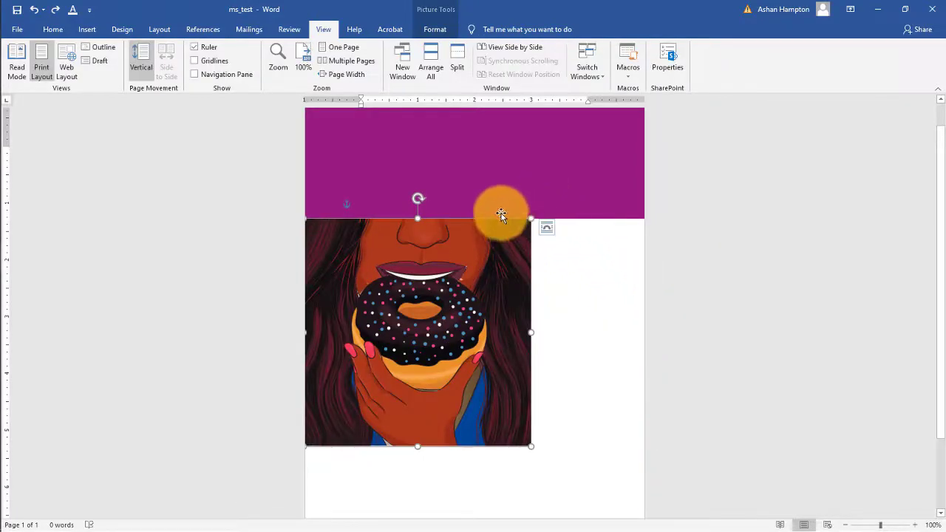
Step: Shorten the purple banner from its lower edge and move the picture up against it
left_click(501, 214)
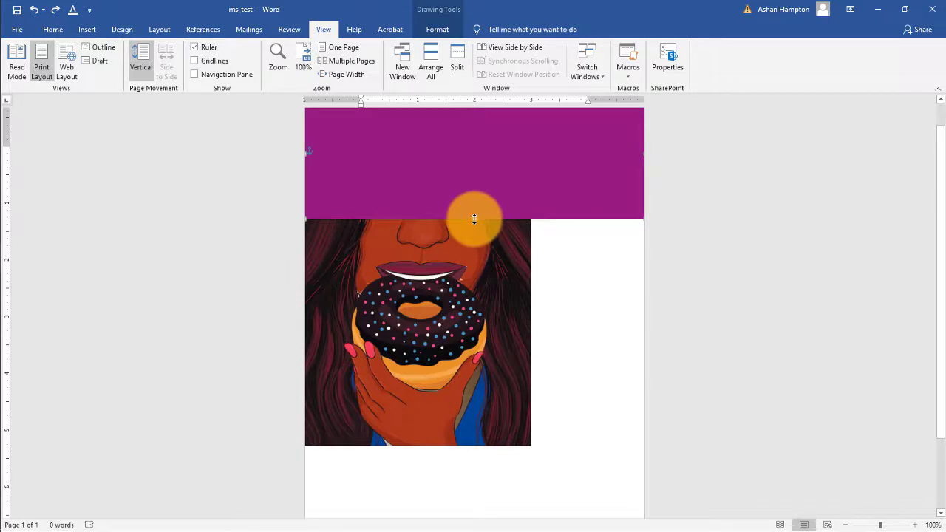
left_click_drag(474, 218, 470, 173)
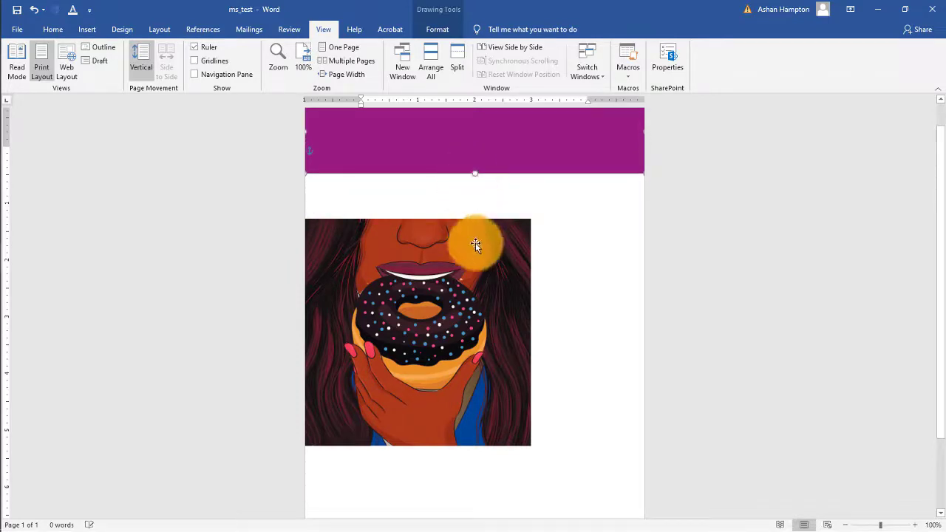
left_click_drag(474, 173, 471, 185)
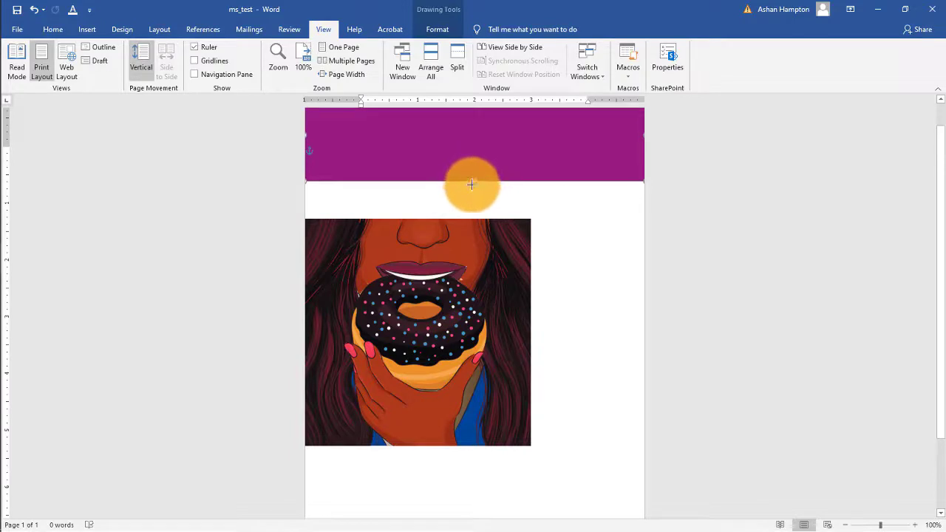
left_click(488, 220)
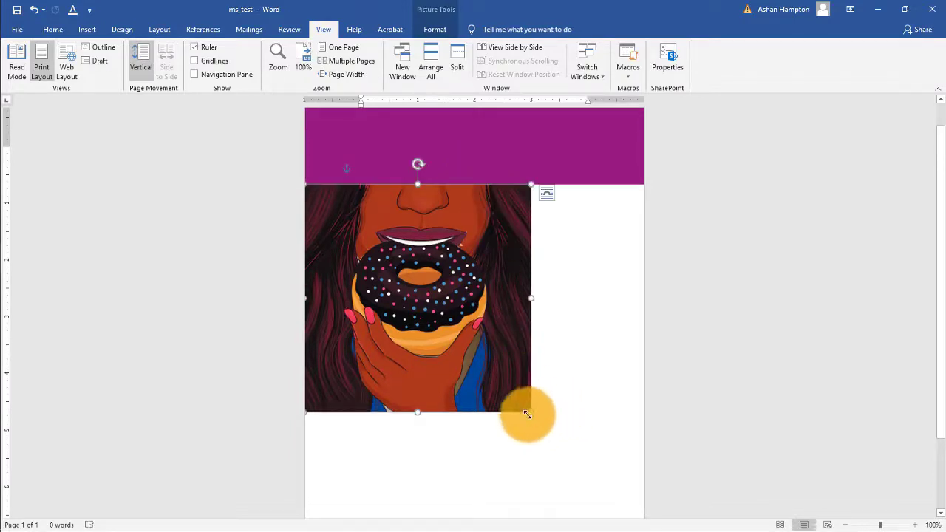
Step: Enlarge the picture proportionally to the full page width below the banner and fit one whole page in the view
left_click_drag(530, 413, 558, 428)
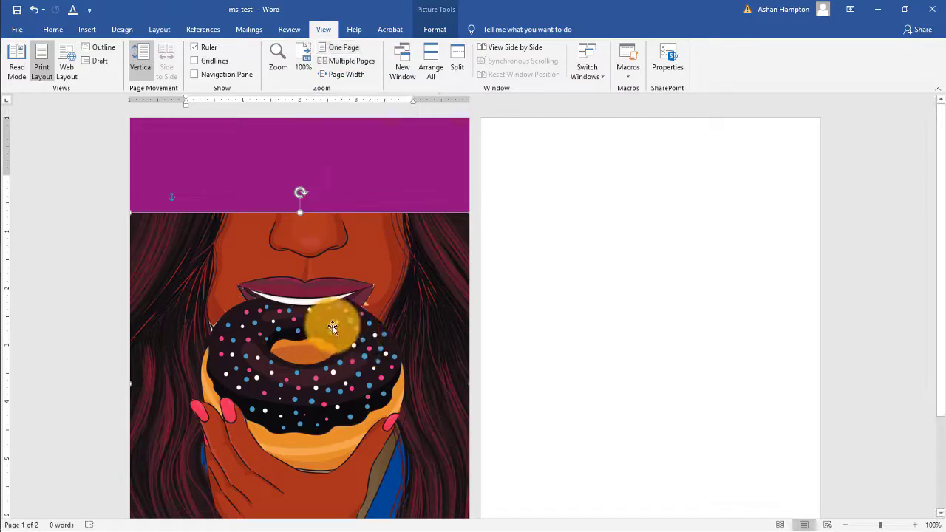
left_click(351, 60)
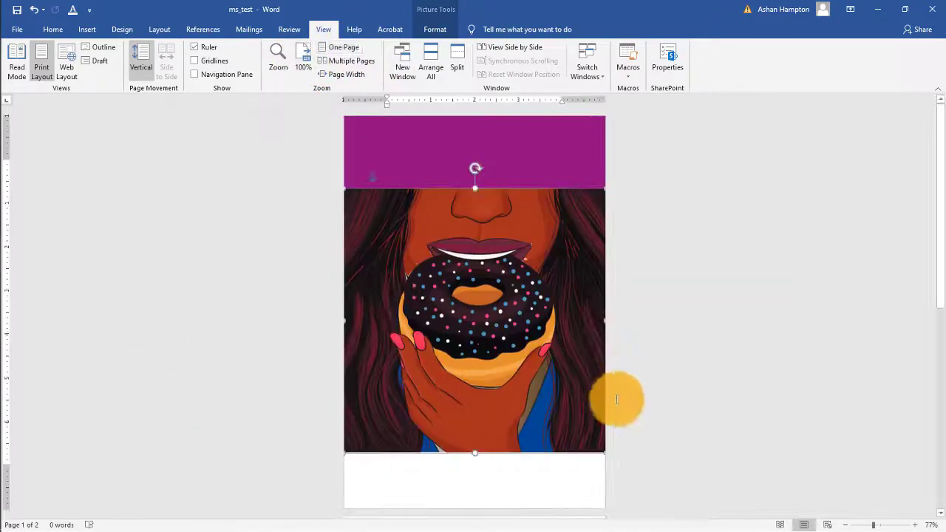
scroll(668, 445, "down", 5)
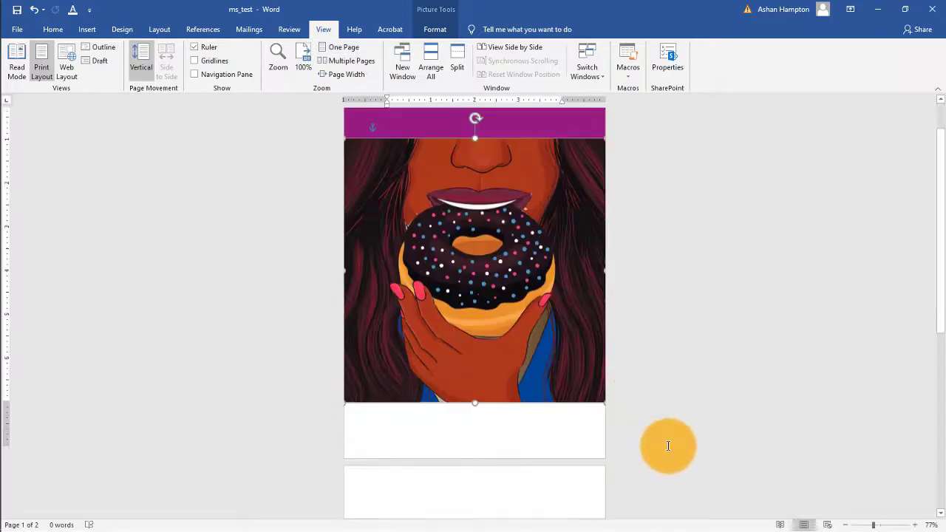
scroll(623, 402, "up", 4)
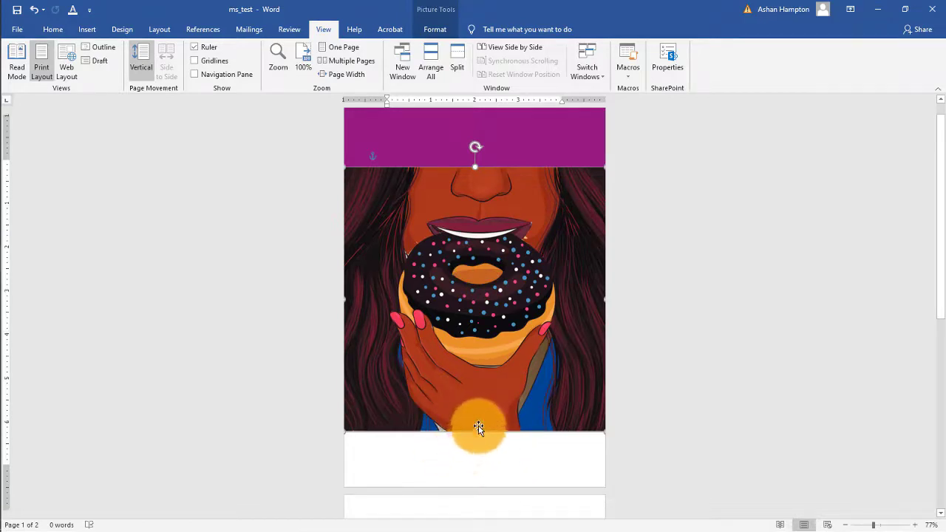
scroll(478, 424, "up", 1)
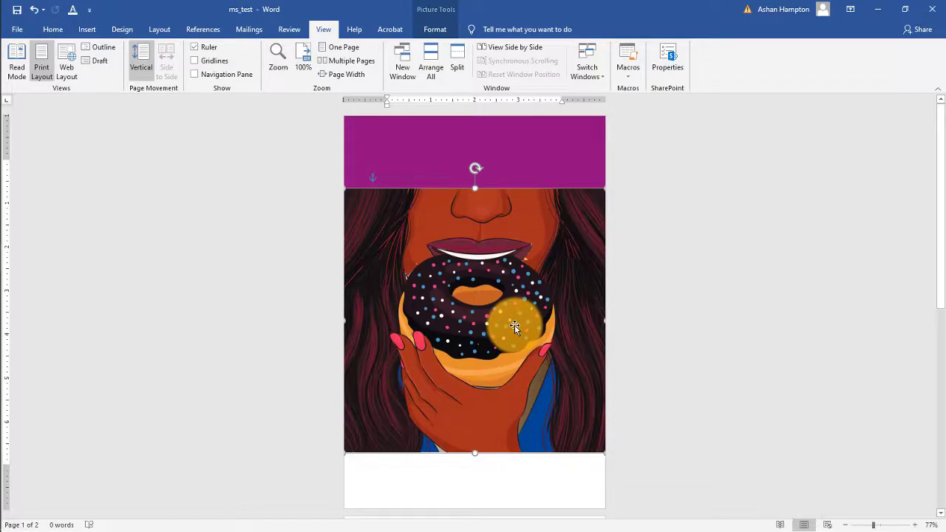
Step: Draw a rectangle about 1.24" high and 6.03" wide across the blank area below the picture and fill it with gold
left_click(87, 30)
left_click(163, 68)
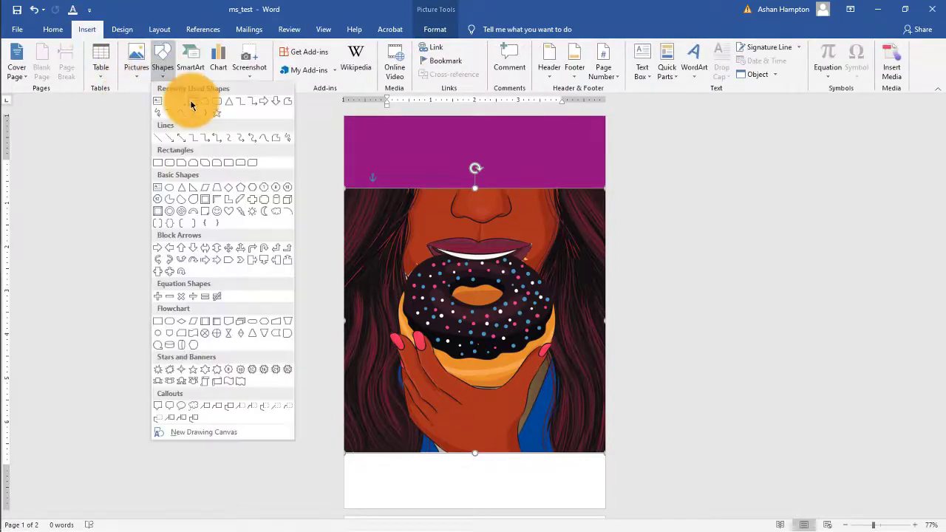
left_click(191, 104)
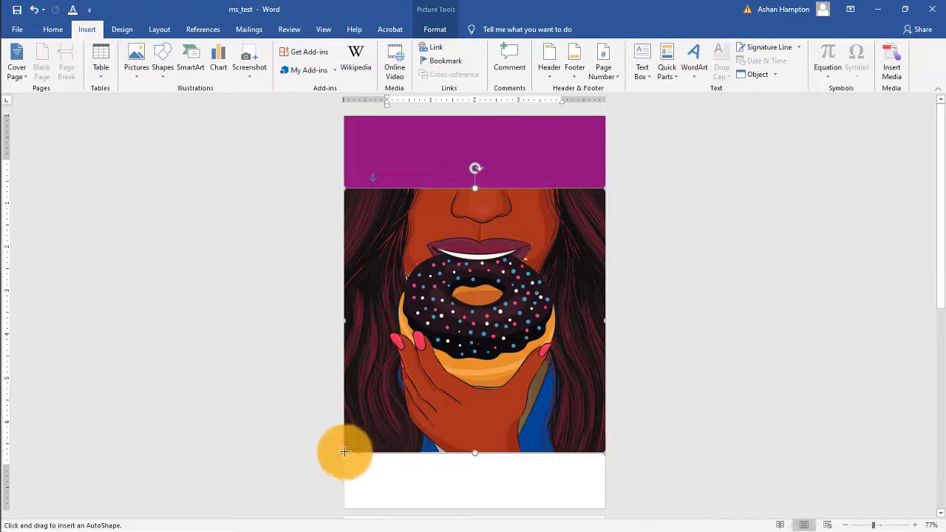
mouse_move(344, 452)
left_mouse_down()
mouse_move(439, 503)
mouse_move(605, 507)
left_mouse_up()
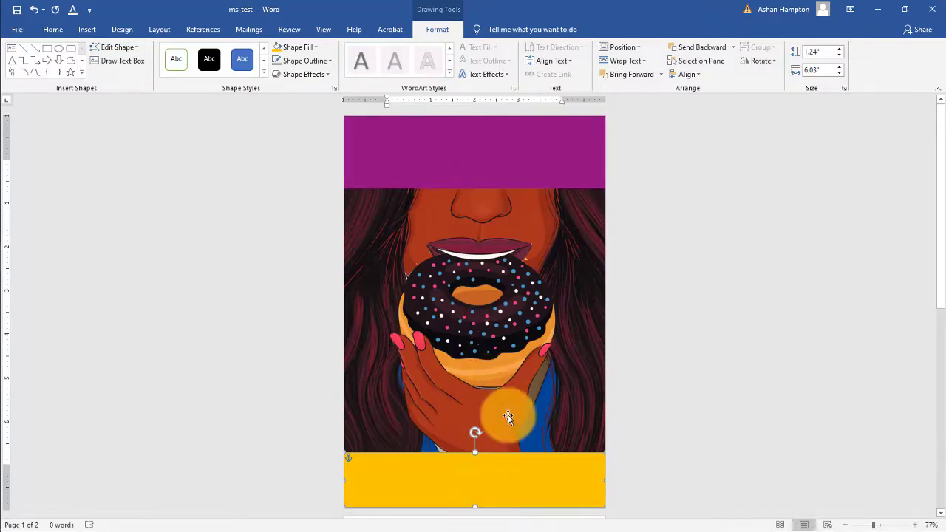
Step: Shorten the purple banner to about 1.46" high and move the picture up against its lower edge
left_click(489, 157)
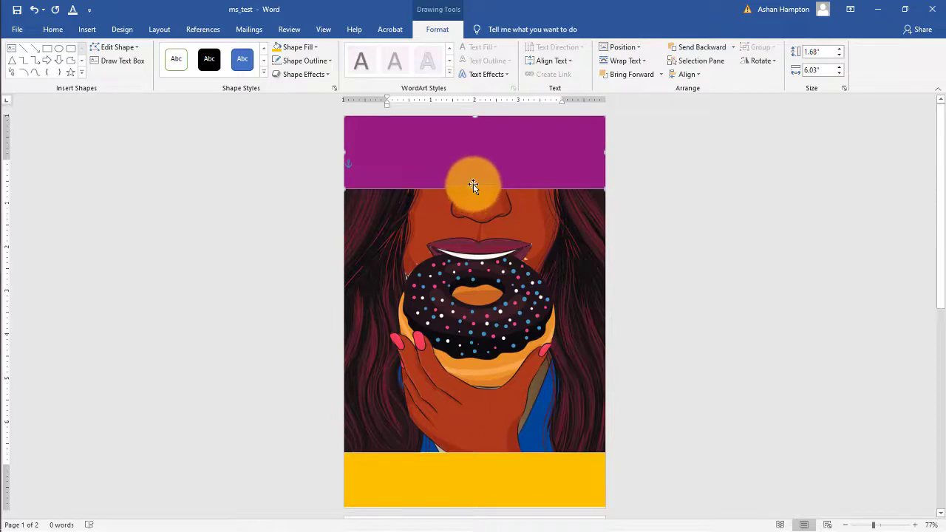
left_click_drag(473, 185, 476, 180)
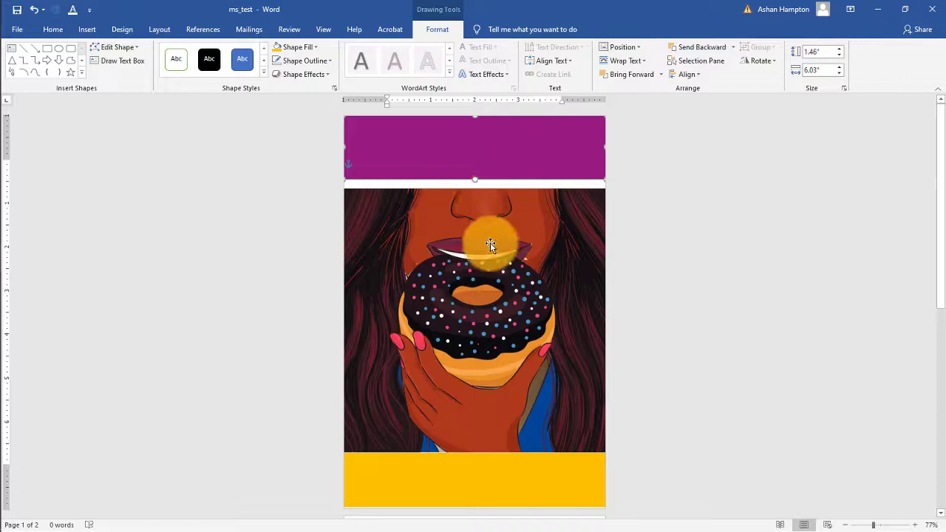
left_click_drag(490, 243, 489, 233)
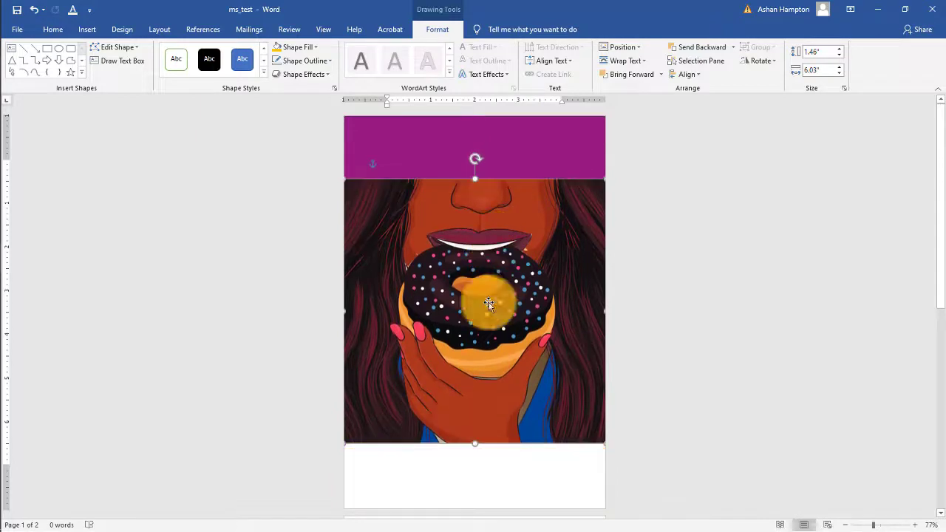
Step: Restore the gold rectangle directly below the picture and stretch it down to the page's bottom edge
left_click(488, 449)
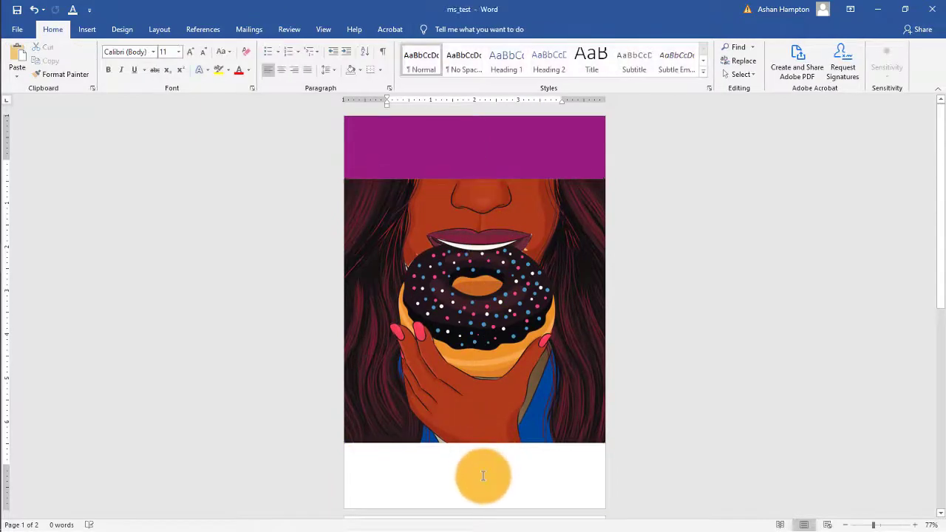
key("ctrl+z")
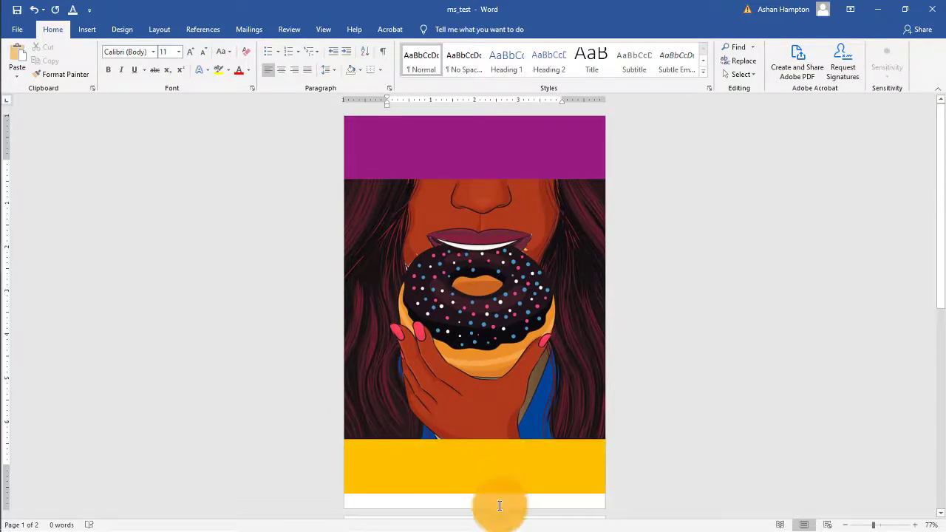
left_click(502, 485)
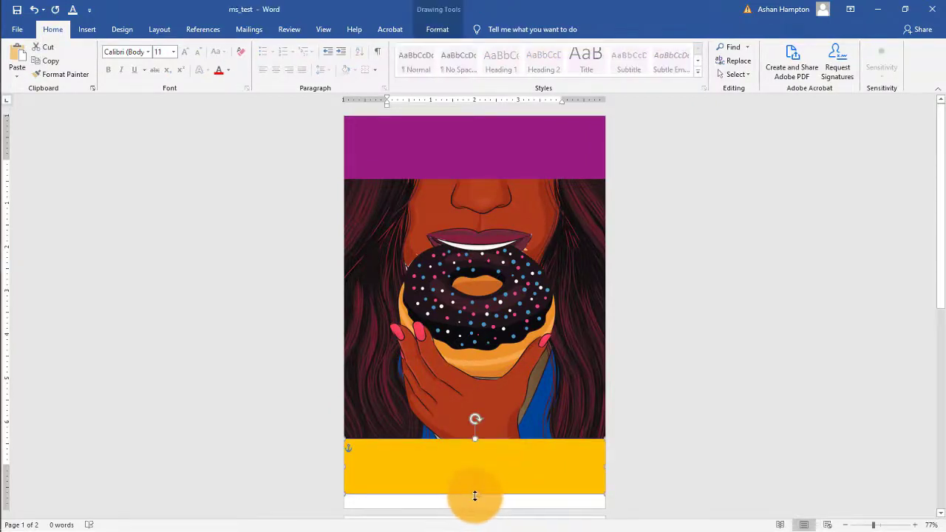
left_click_drag(473, 498, 473, 507)
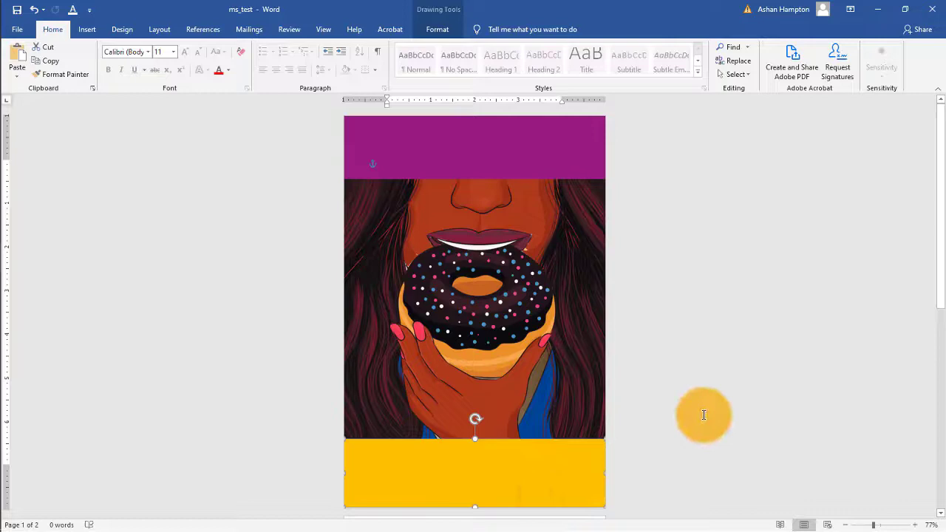
left_click(702, 408)
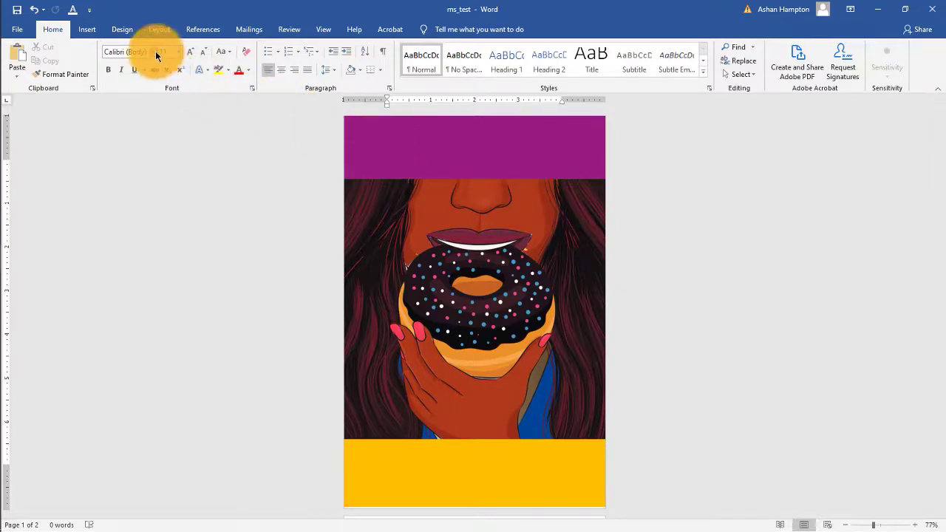
Step: Add the title "Girl Please" to the purple banner and format it in Theano Didot at 72 pt
left_click(433, 143)
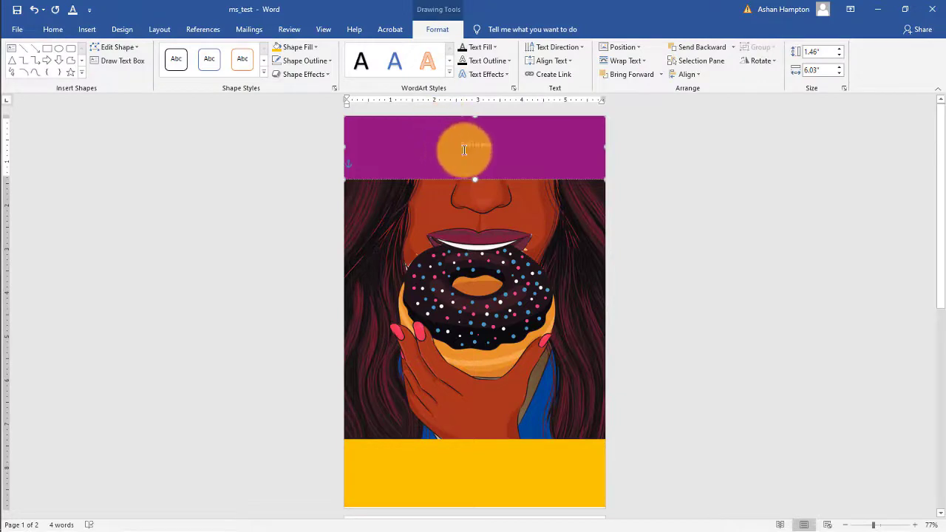
left_click_drag(475, 148, 460, 144)
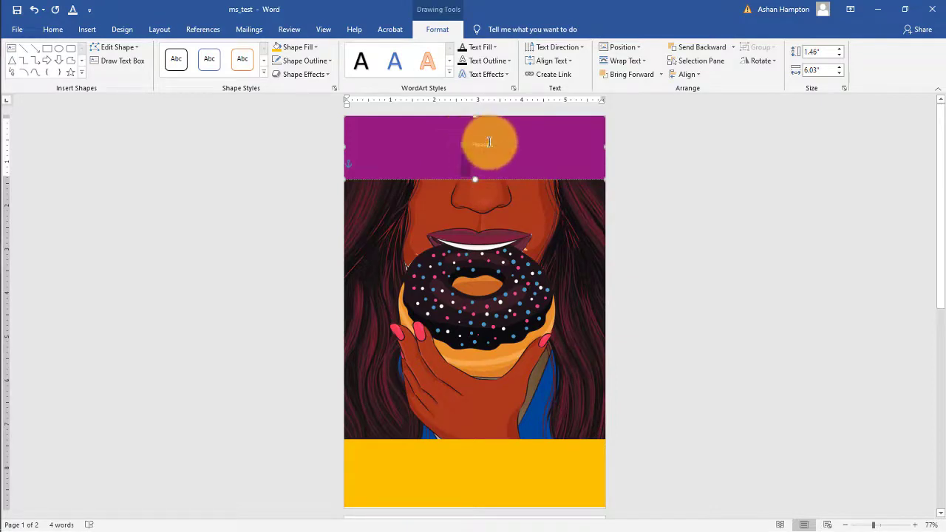
left_click(59, 29)
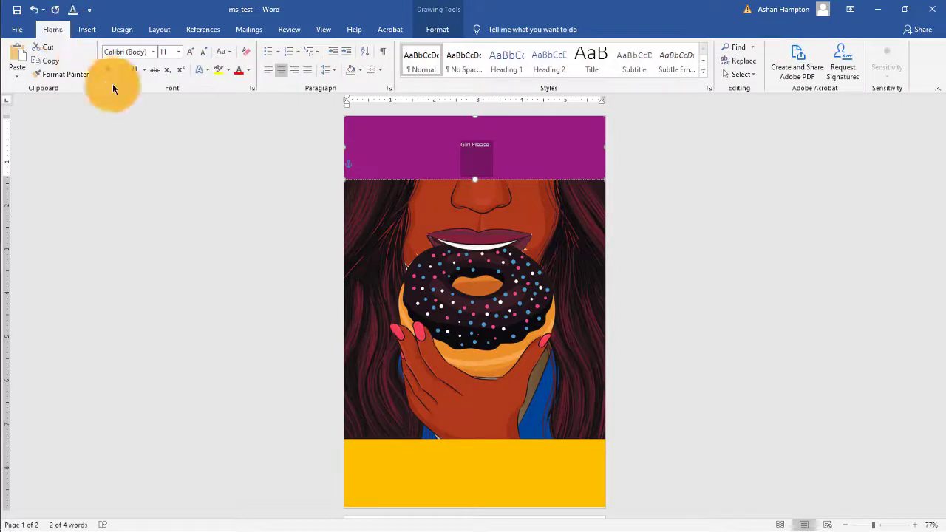
left_click(156, 53)
left_click(169, 120)
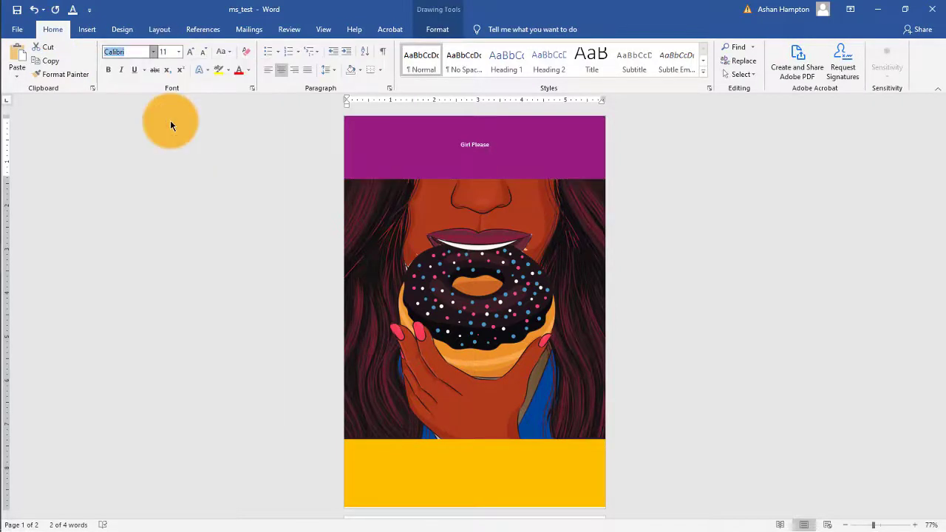
left_click(179, 52)
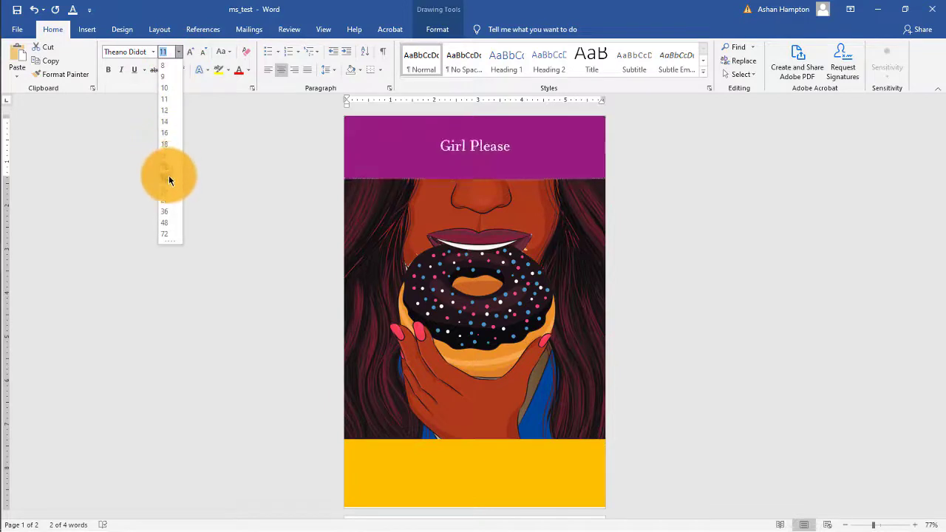
left_click(165, 233)
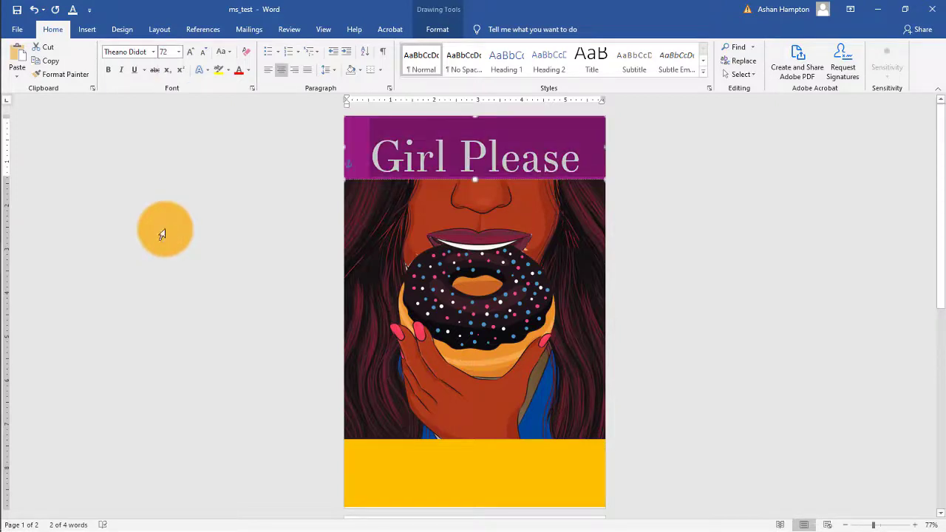
Step: Set the banner title's font size to 60 pt and append "..." to its end
left_click(179, 53)
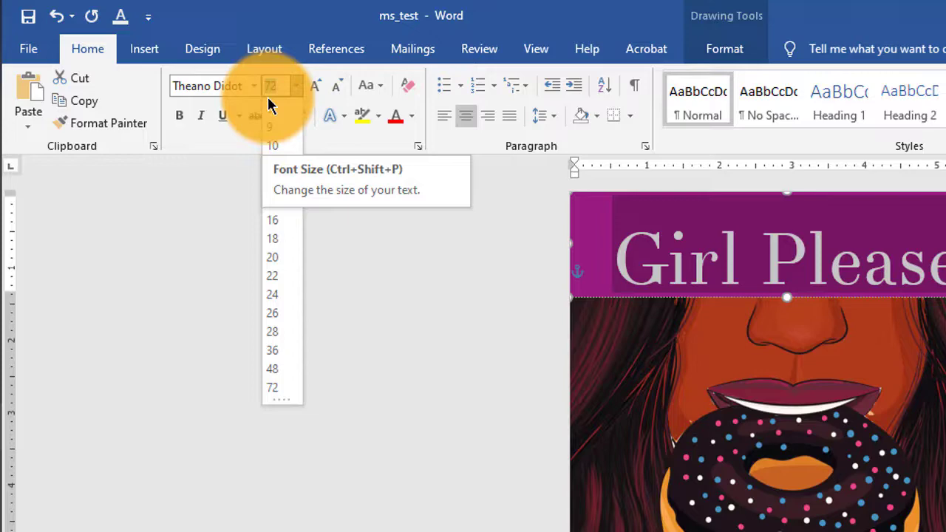
type("8")
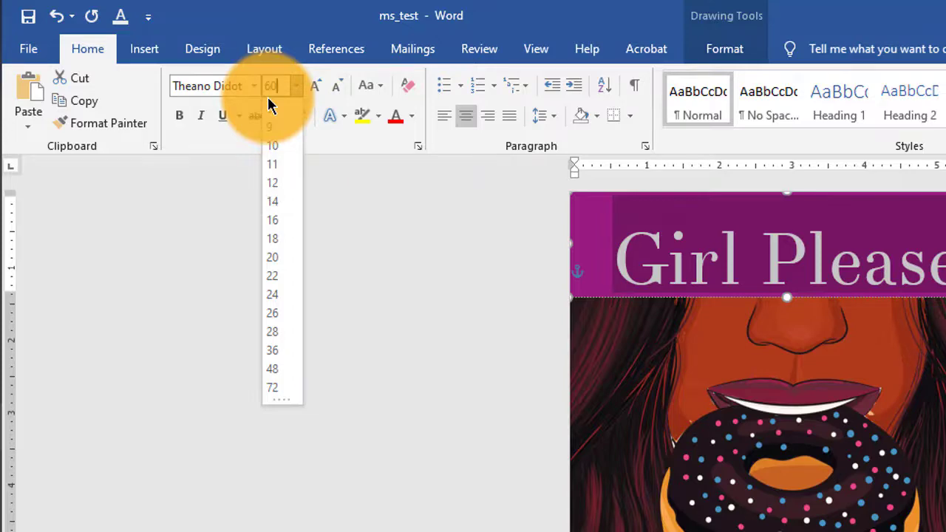
type("0")
key("Return")
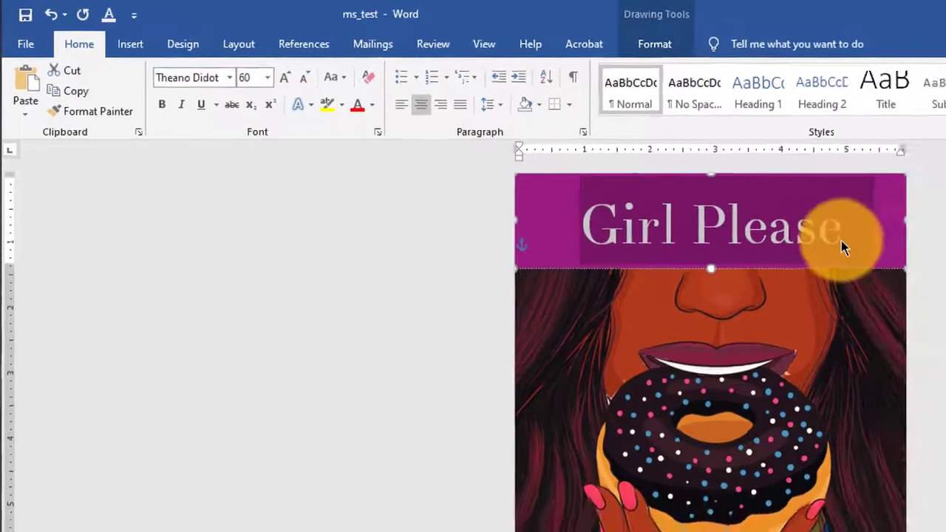
left_click(840, 240)
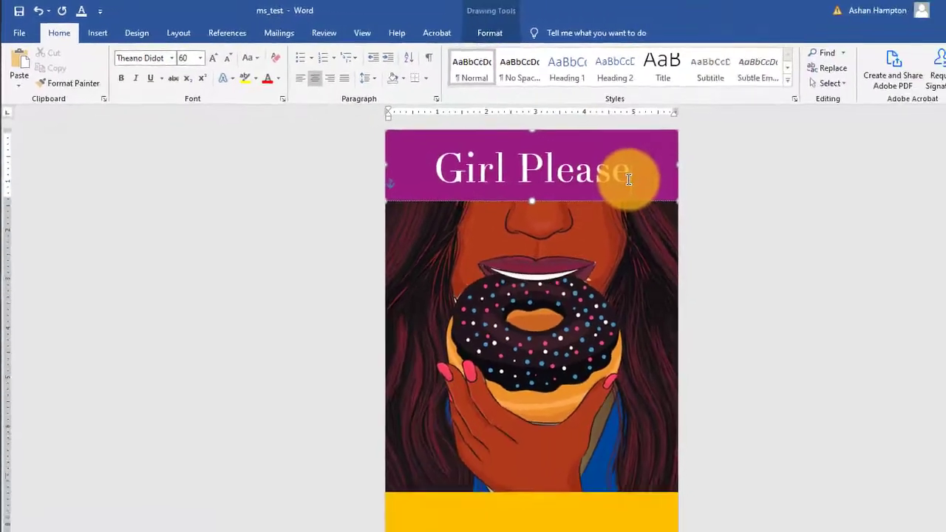
type("...")
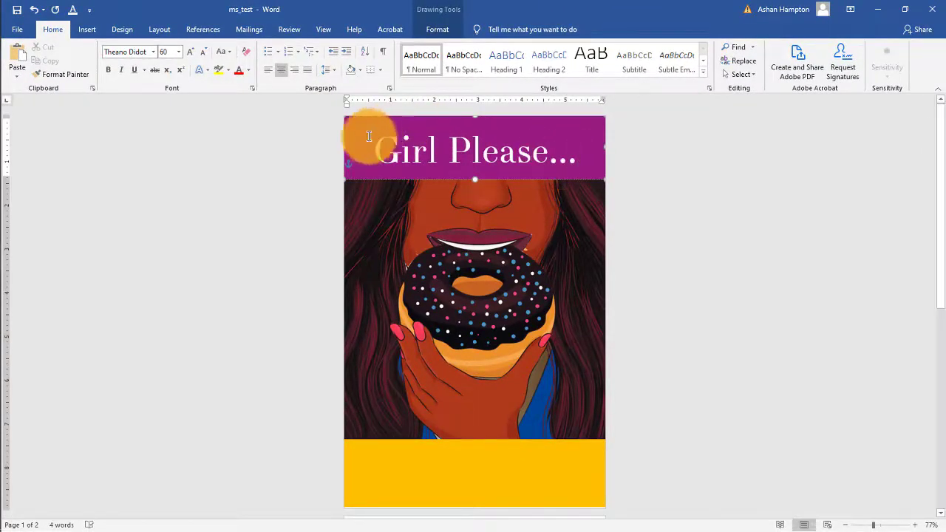
Step: Enter the author's name in the gold rectangle and set its font size to 36 pt
left_click(419, 471)
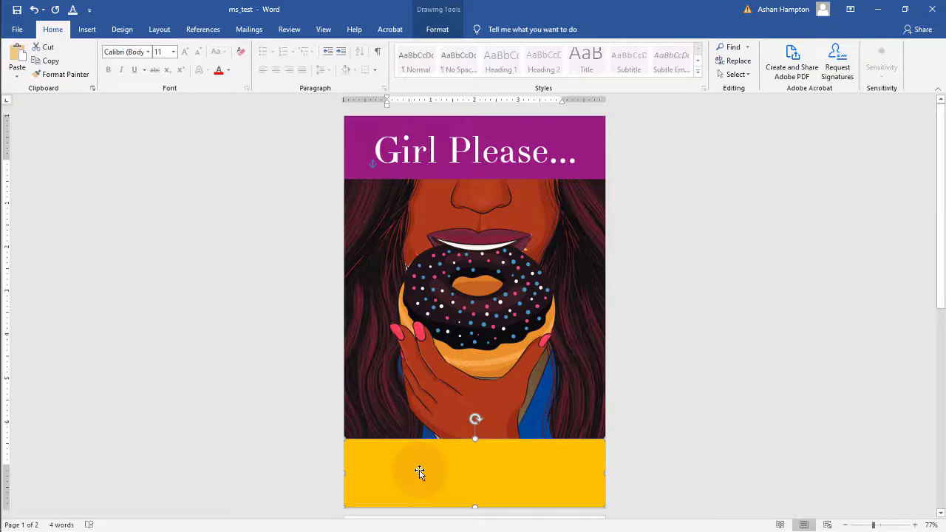
type("By Ashan Hampton")
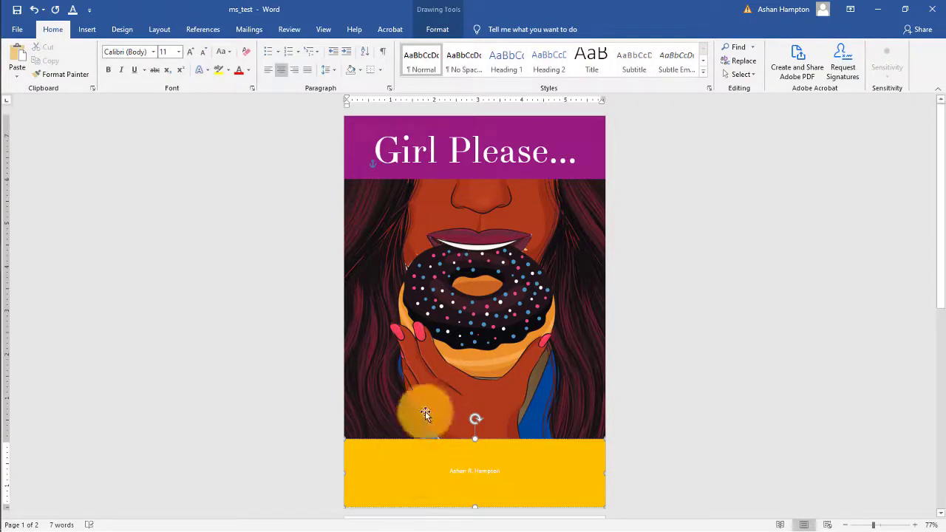
left_click_drag(450, 468, 517, 481)
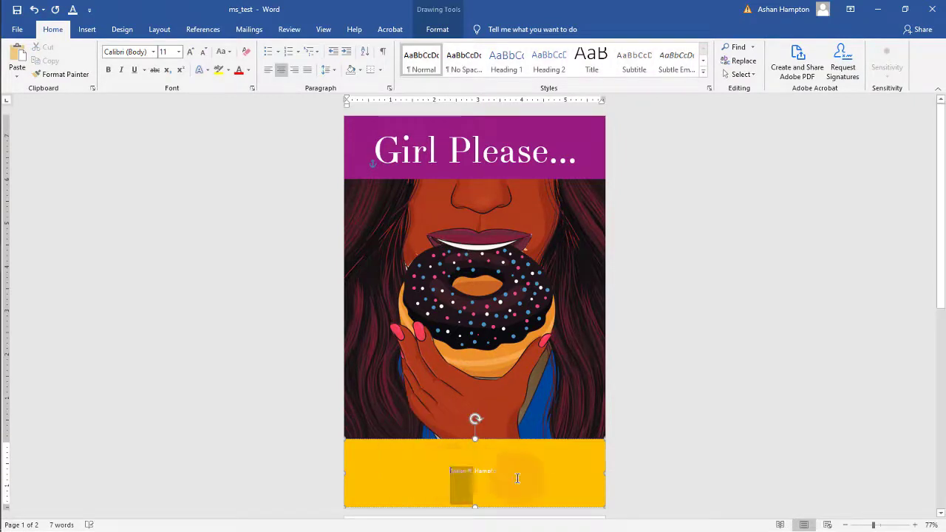
left_click(179, 52)
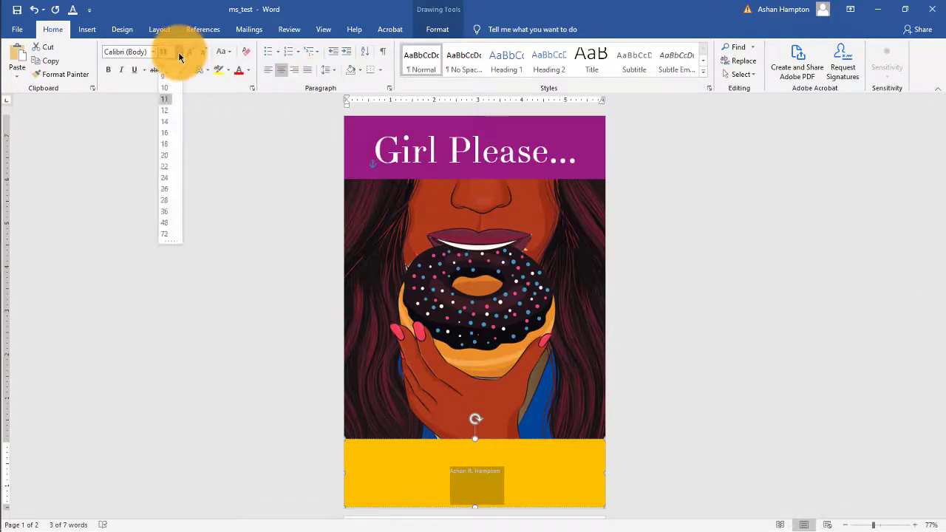
left_click(165, 212)
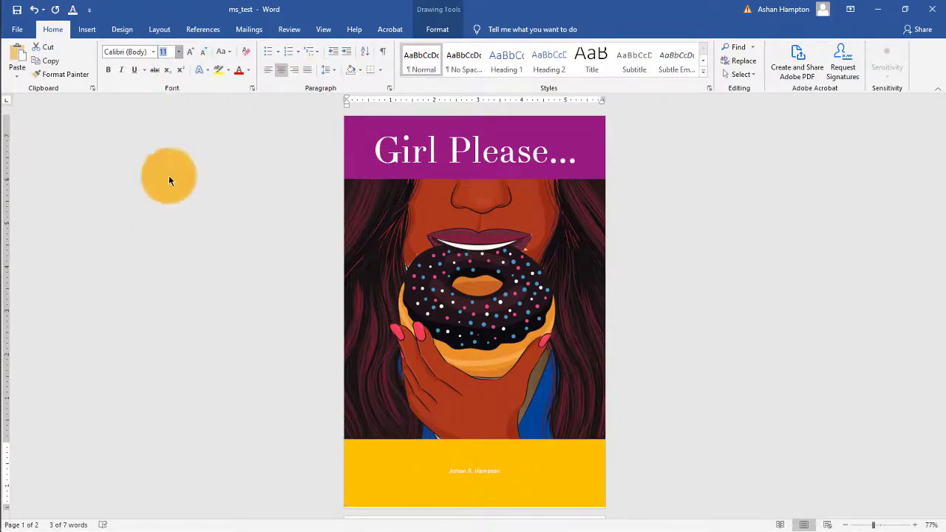
Step: Format the author's name in the gold rectangle in bold Arial and deselect the shape
left_click(152, 52)
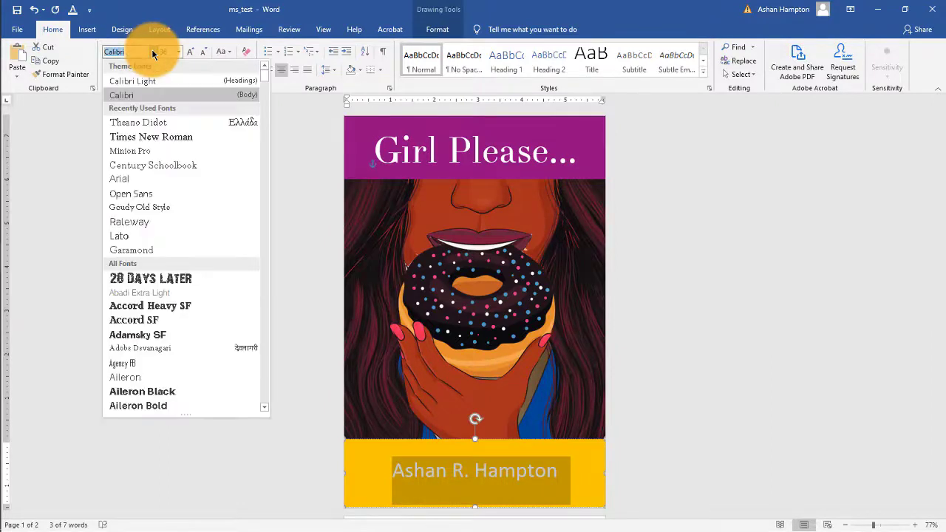
left_click(142, 179)
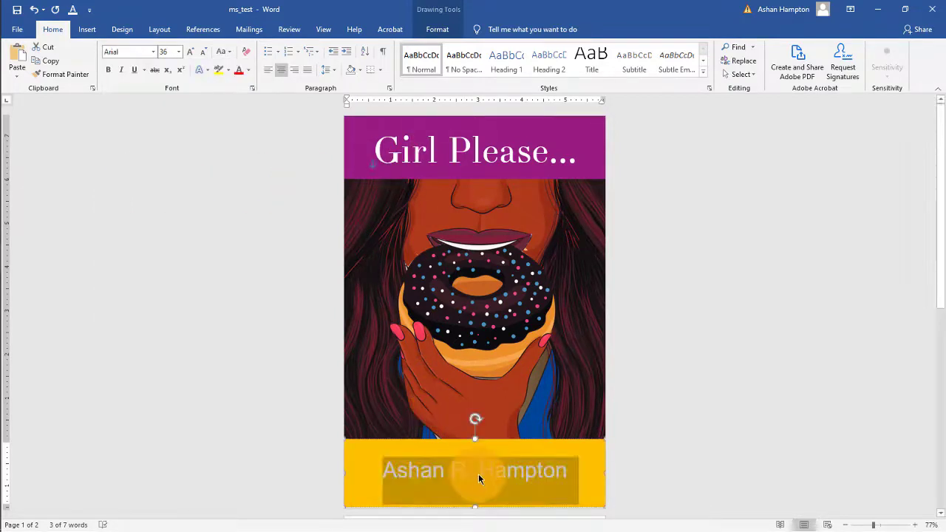
left_click(107, 69)
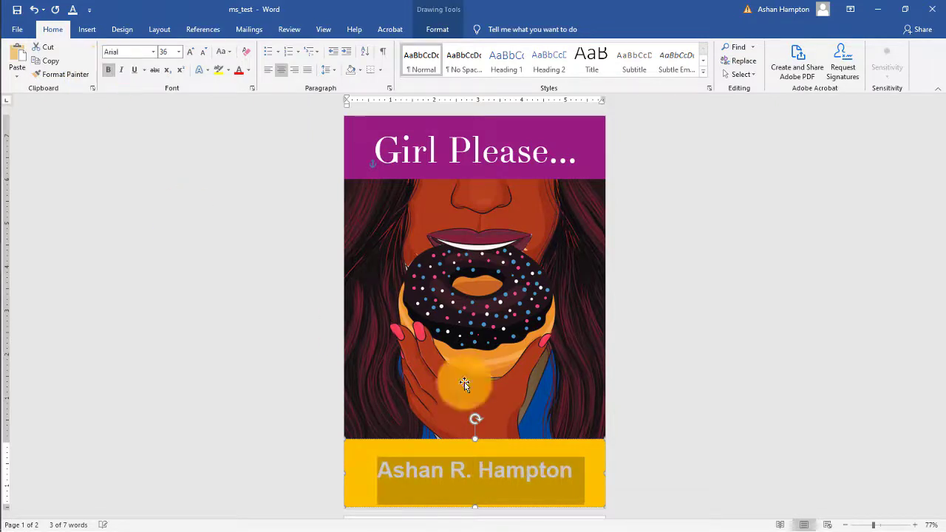
left_click(504, 468)
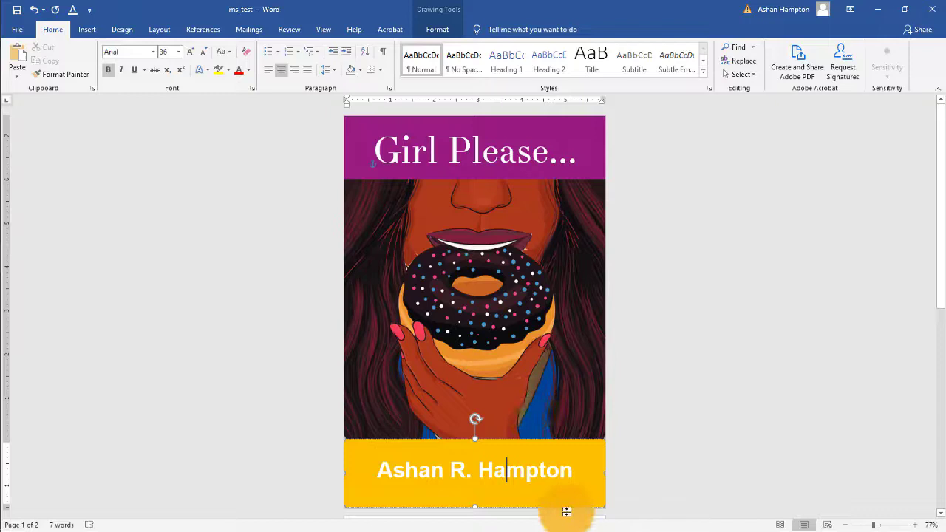
left_click(636, 424)
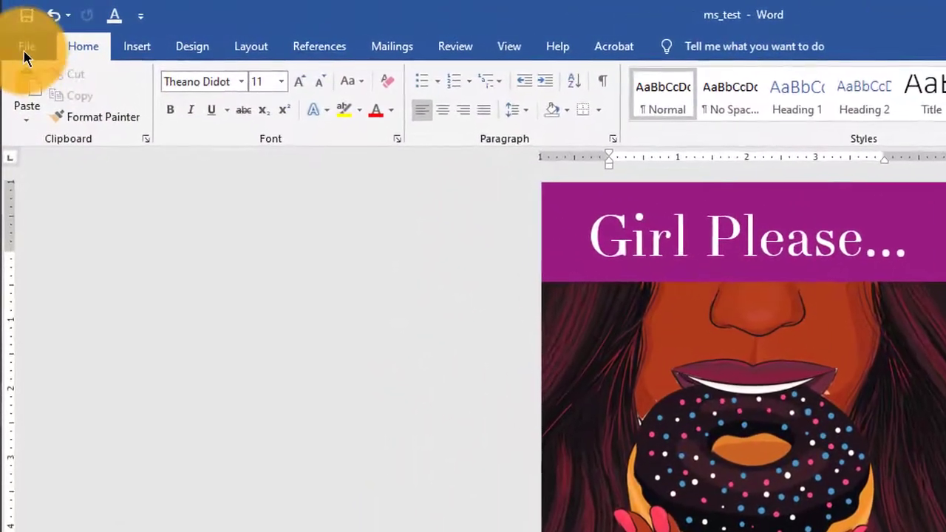
Step: Save a copy of the cover to the Desktop as a Word document named ms_test_rv
left_click(26, 48)
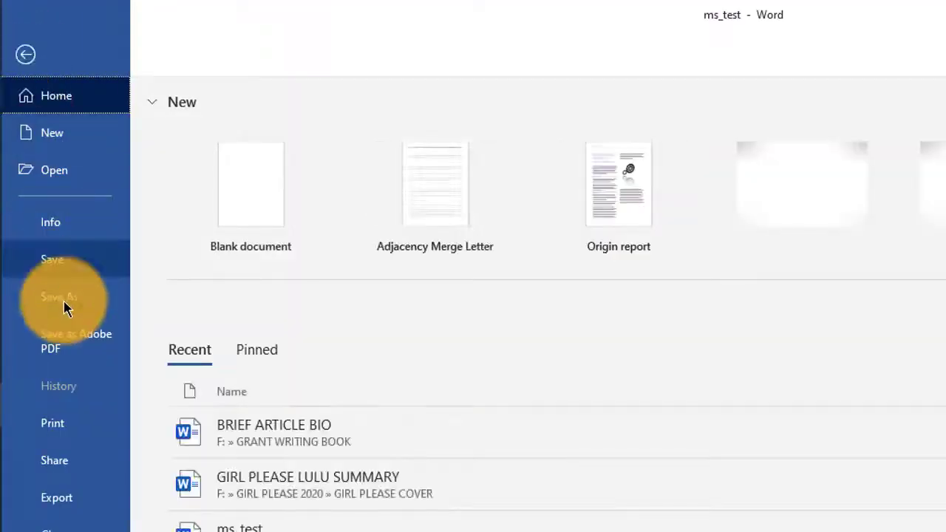
left_click(66, 305)
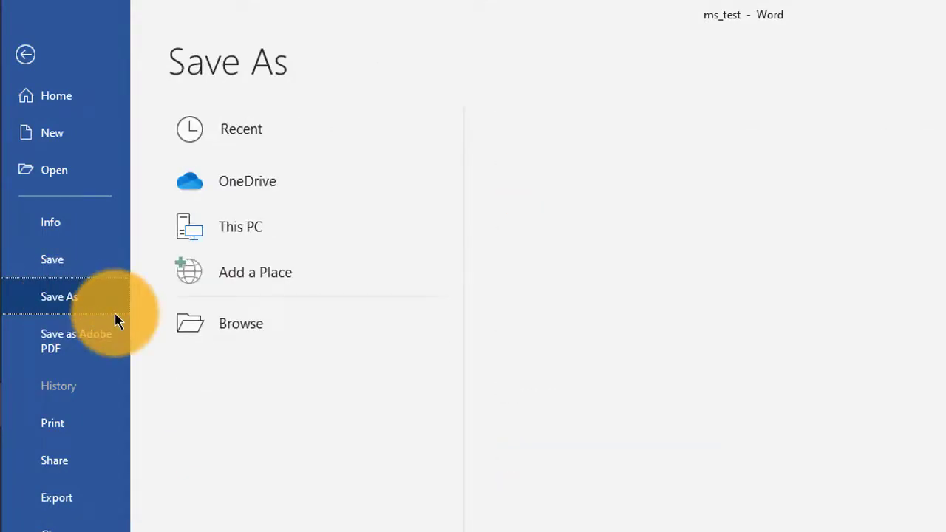
left_click(194, 323)
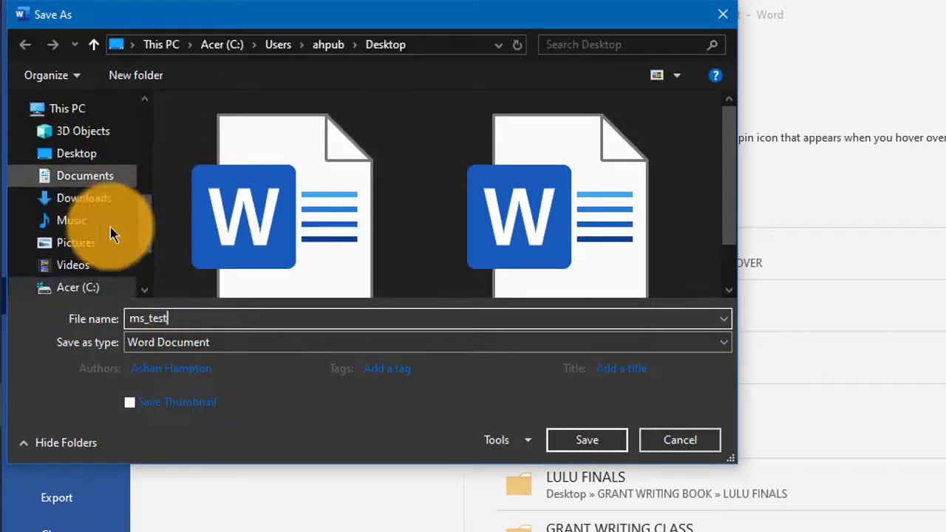
left_click(81, 153)
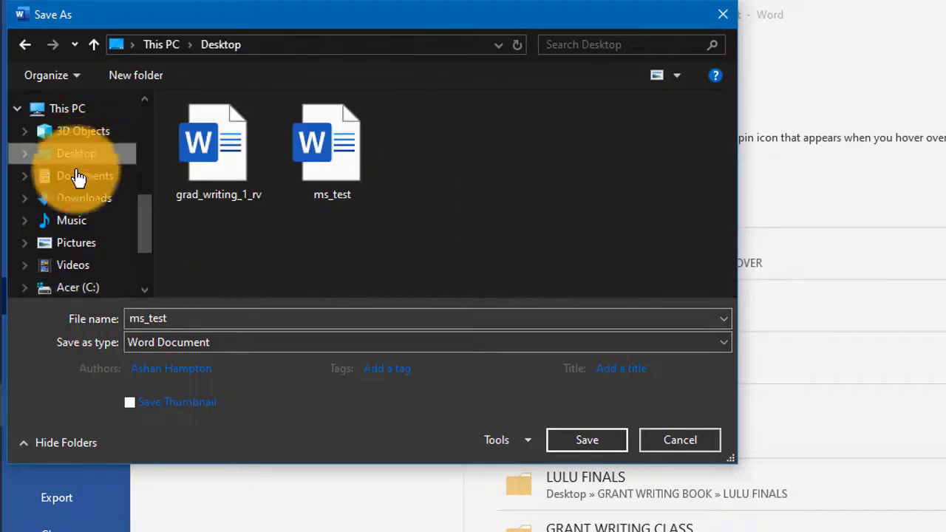
double_click(186, 317)
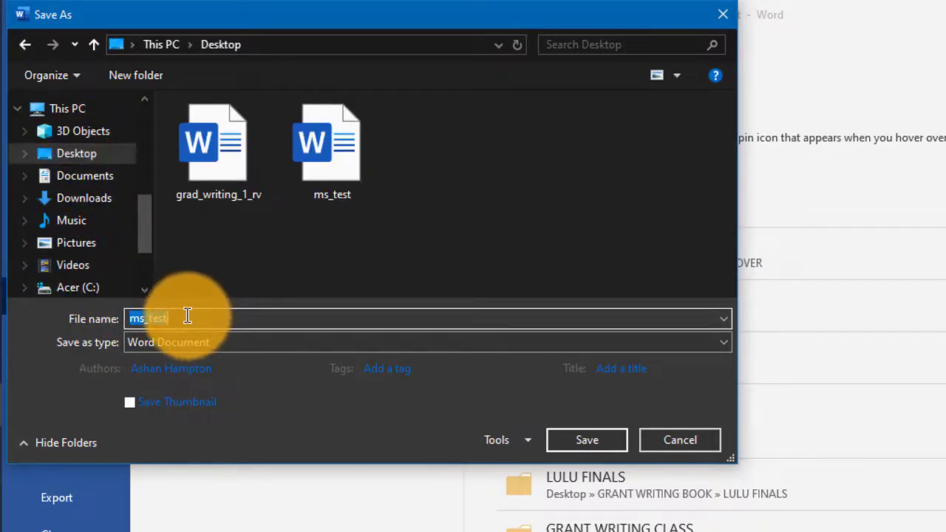
left_click(187, 317)
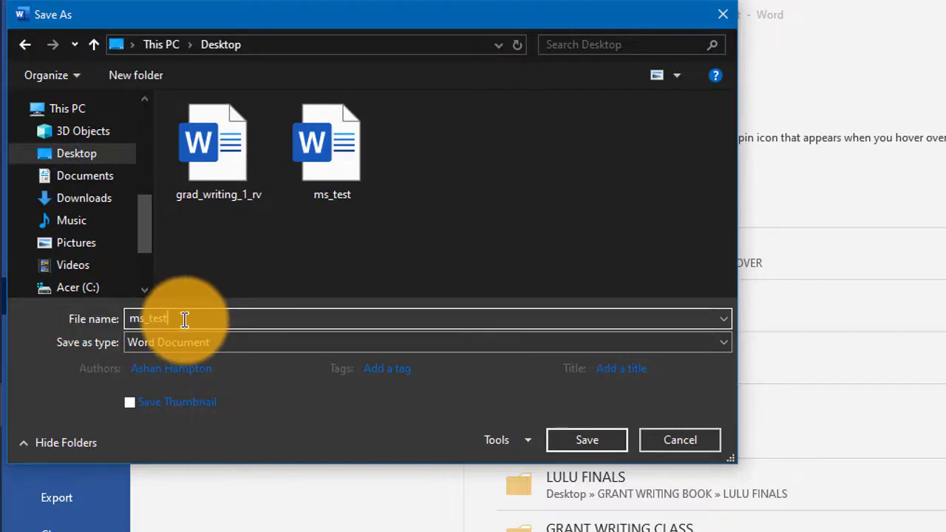
type("_rv")
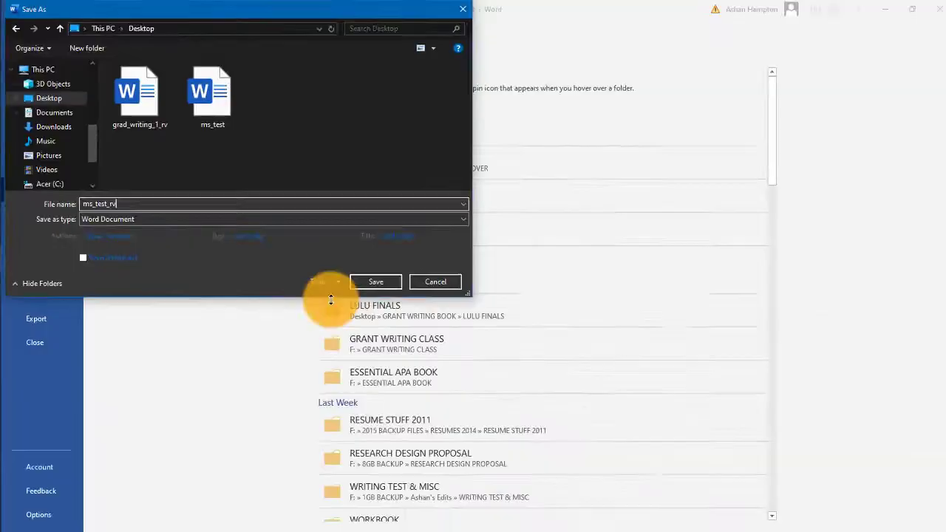
left_click(376, 279)
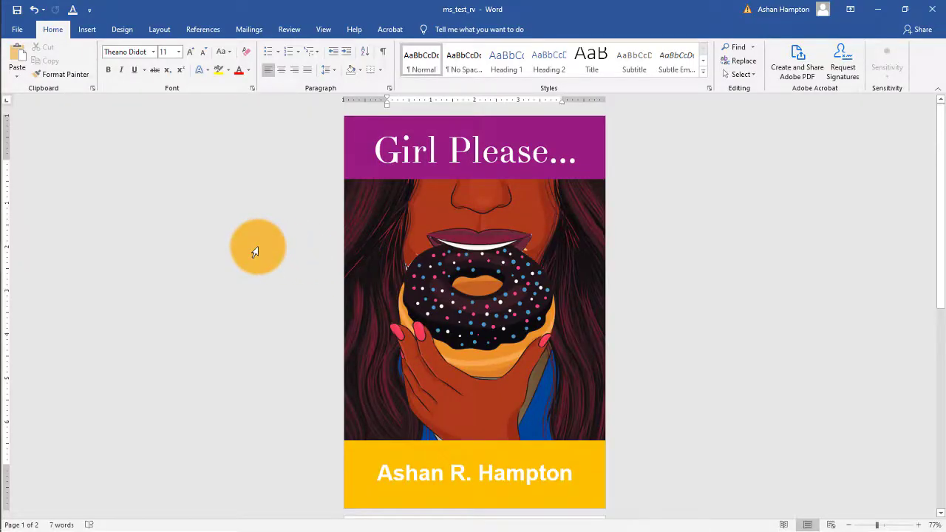
Step: Create an Adobe PDF of the cover using the High Quality Print conversion settings
left_click(392, 31)
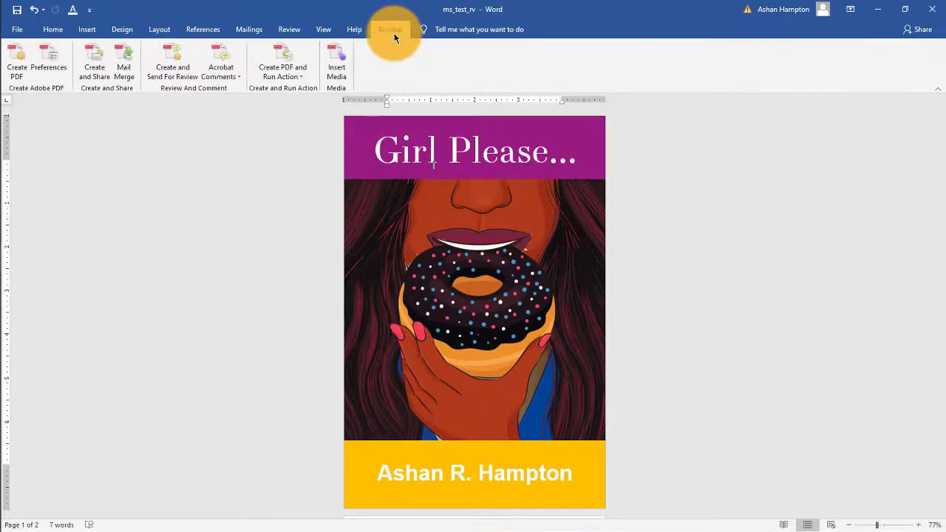
left_click(46, 63)
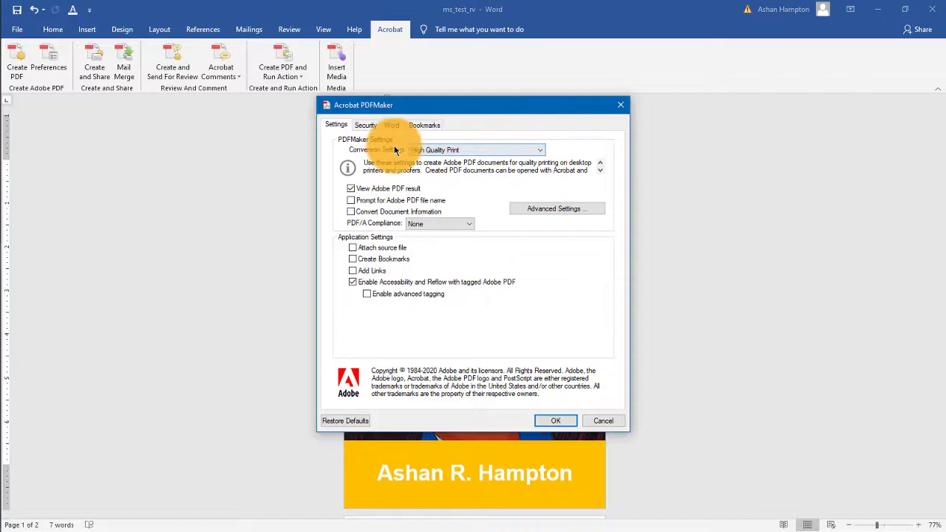
left_click(540, 151)
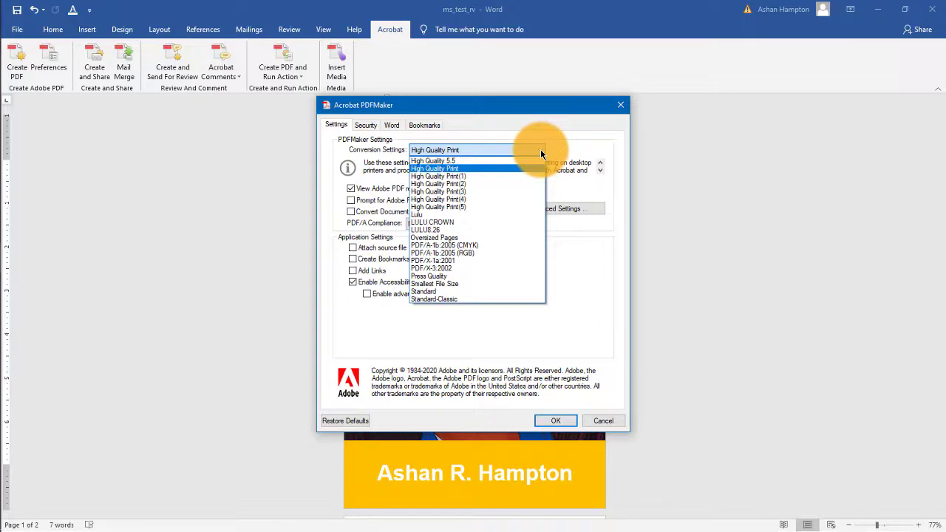
left_click(503, 170)
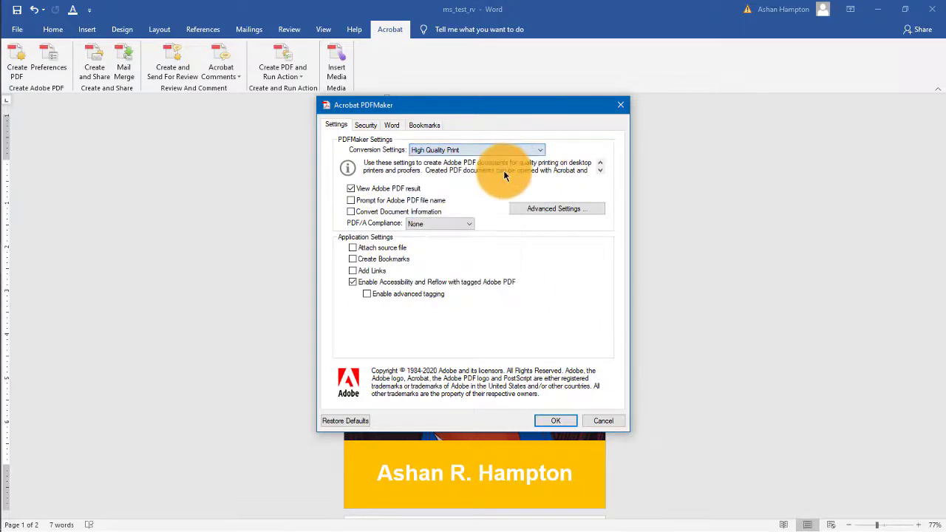
left_click(547, 422)
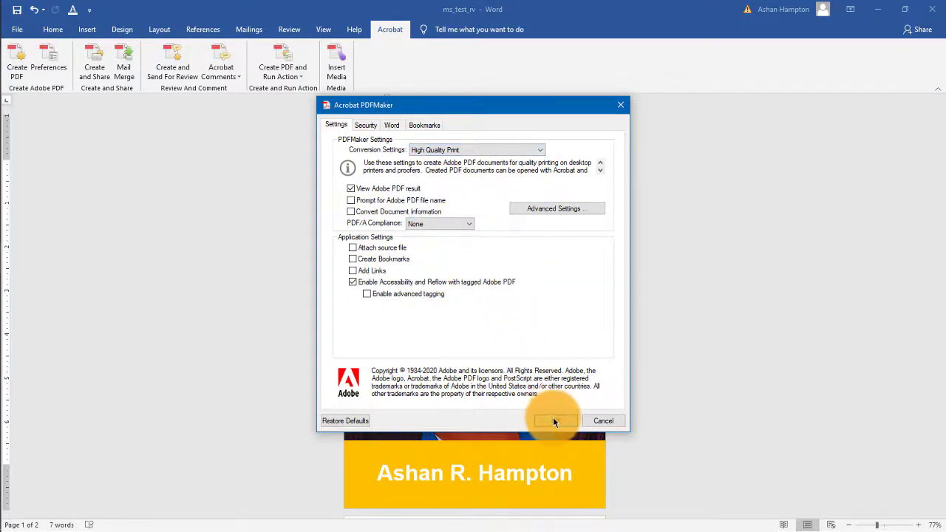
left_click(15, 54)
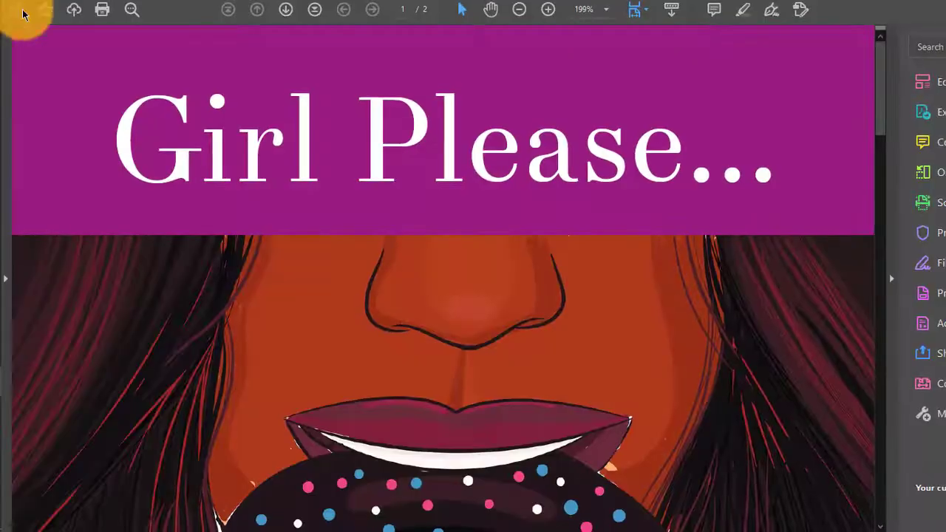
Step: Export the PDF cover to the Desktop as JPEG images named ms_test_rv
left_click(520, 9)
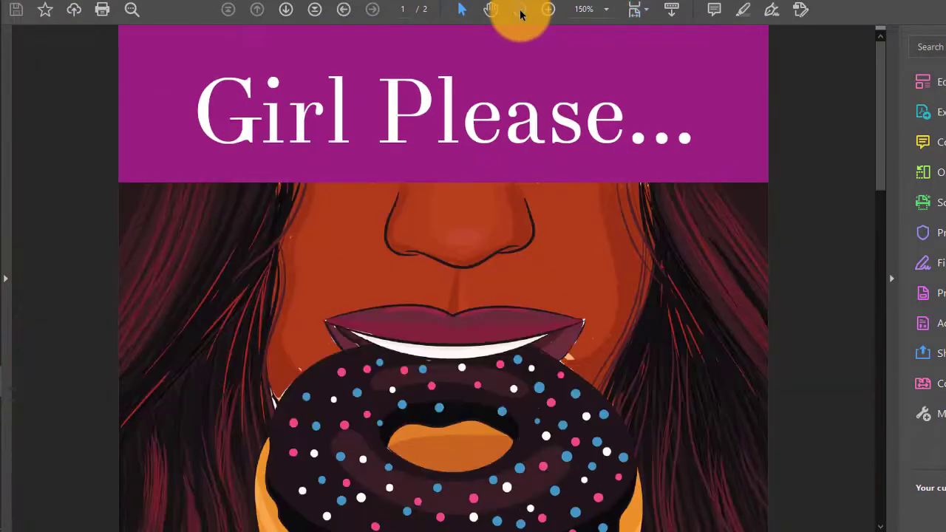
left_click(520, 10)
left_click(520, 9)
left_click(520, 10)
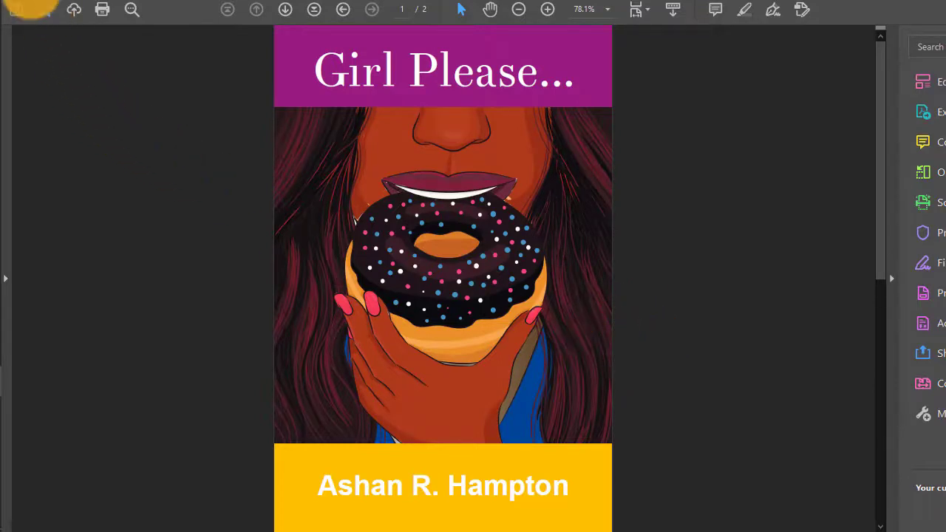
key("alt+f")
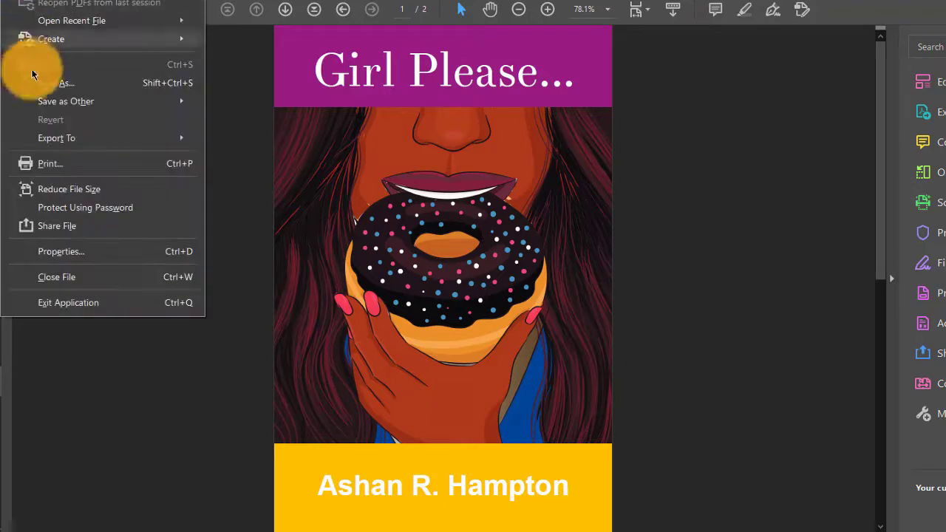
mouse_move(56, 141)
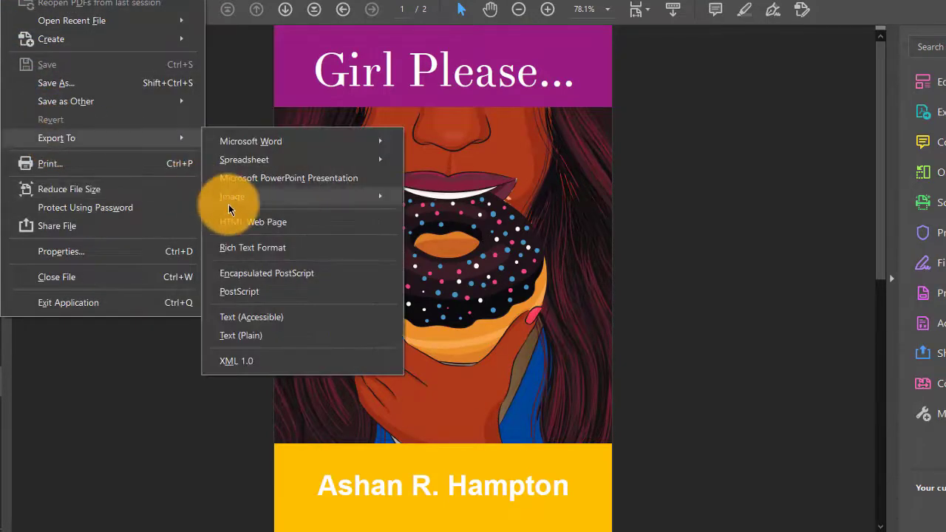
mouse_move(243, 201)
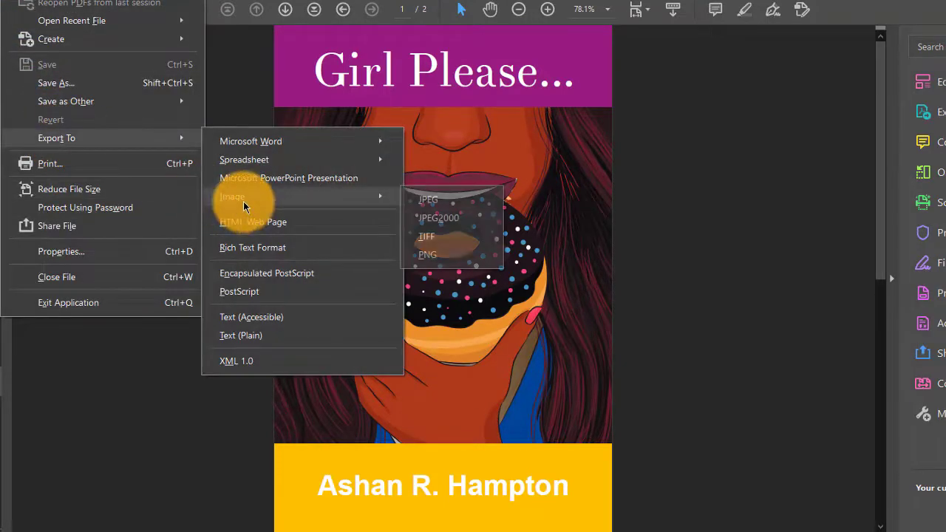
left_click(433, 199)
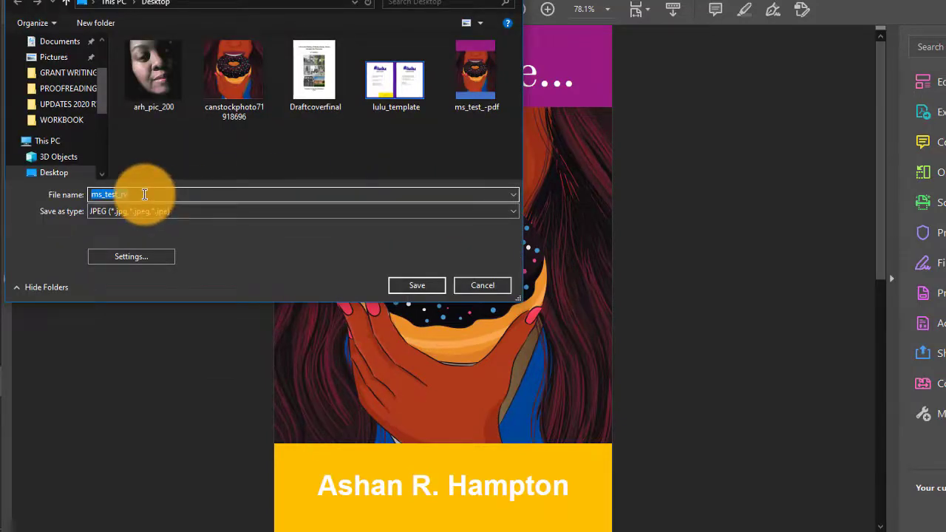
left_click(417, 287)
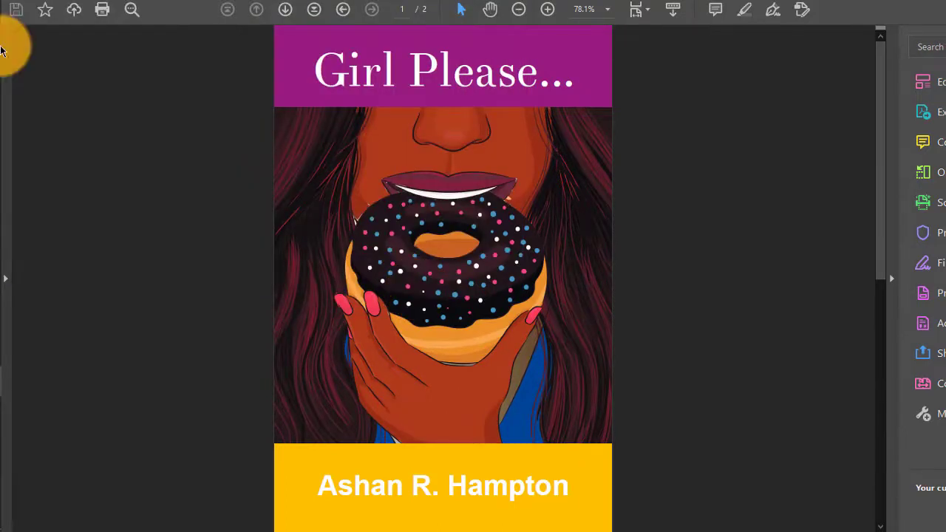
Step: Switch to Photoshop and open the exported cover image ms_test_rv_Page_1 alongside the Lulu cover template
mouse_move(1, 88)
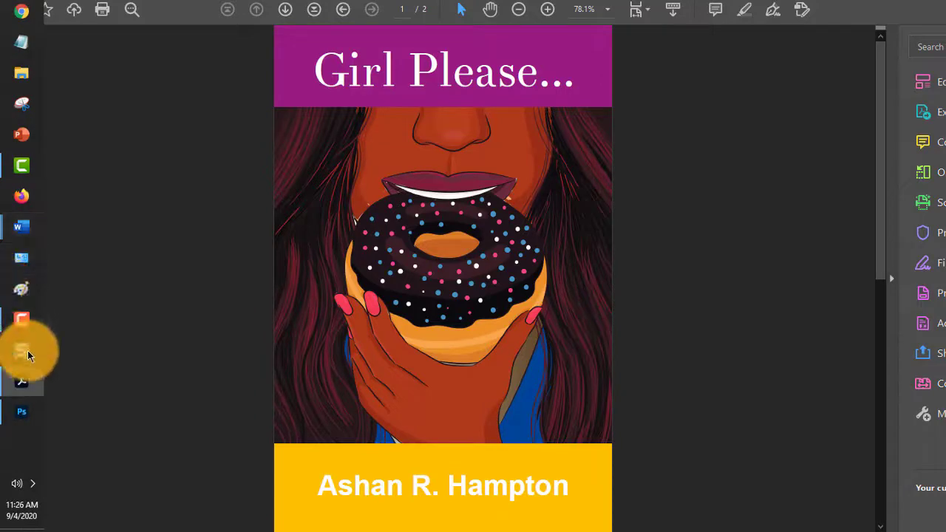
left_click(22, 412)
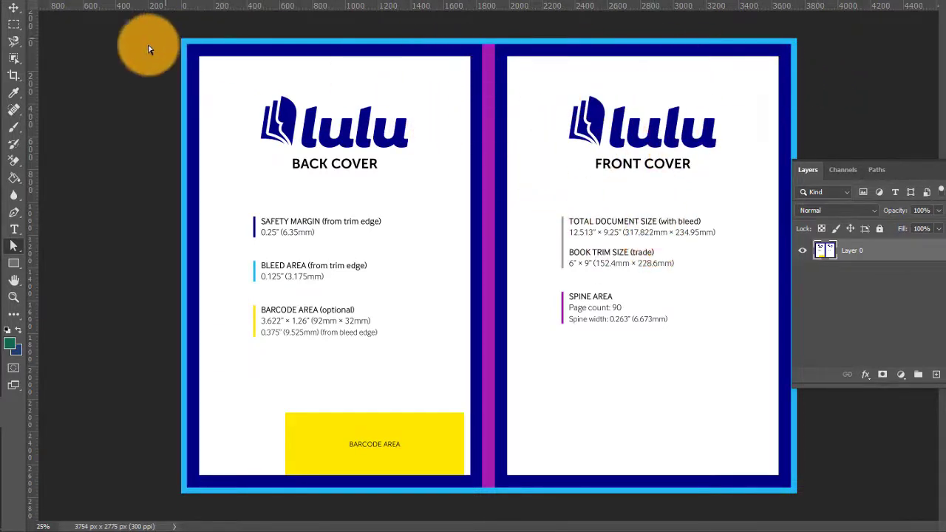
left_click(30, 0)
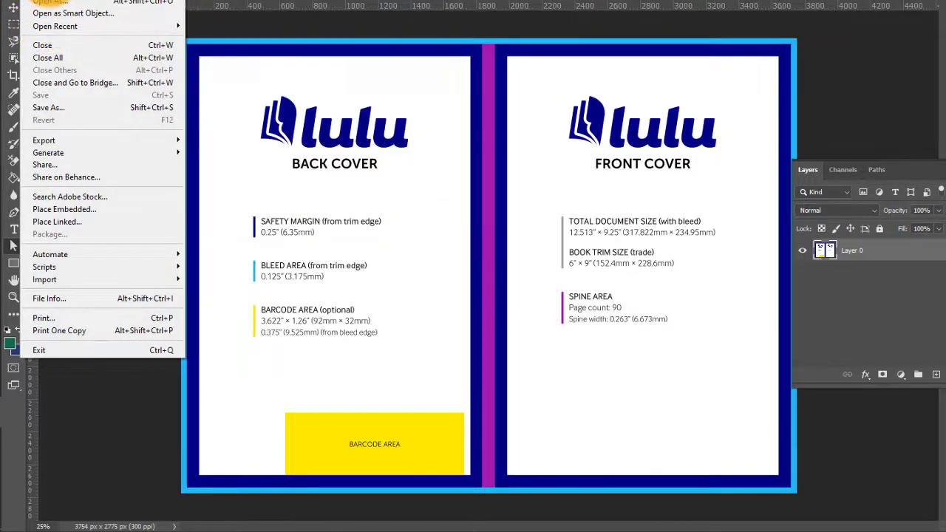
left_click(51, 13)
left_click(195, 154)
left_click(415, 257)
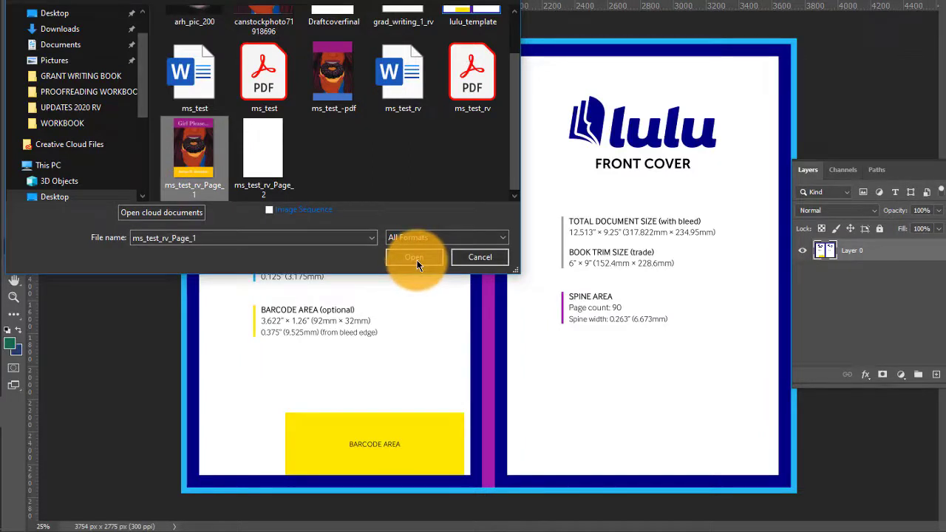
key("Return")
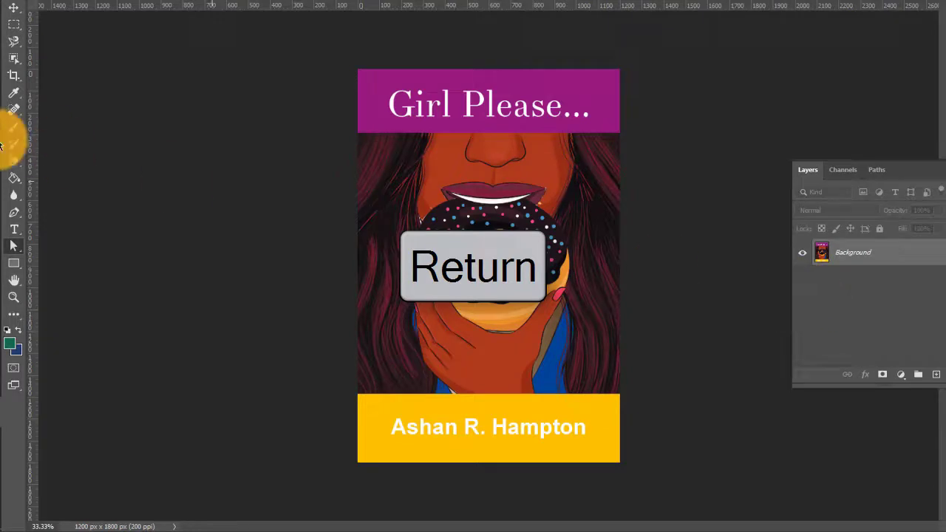
Step: Duplicate the cover image's background layer and arrange the two open documents one above the other
mouse_move(8, 137)
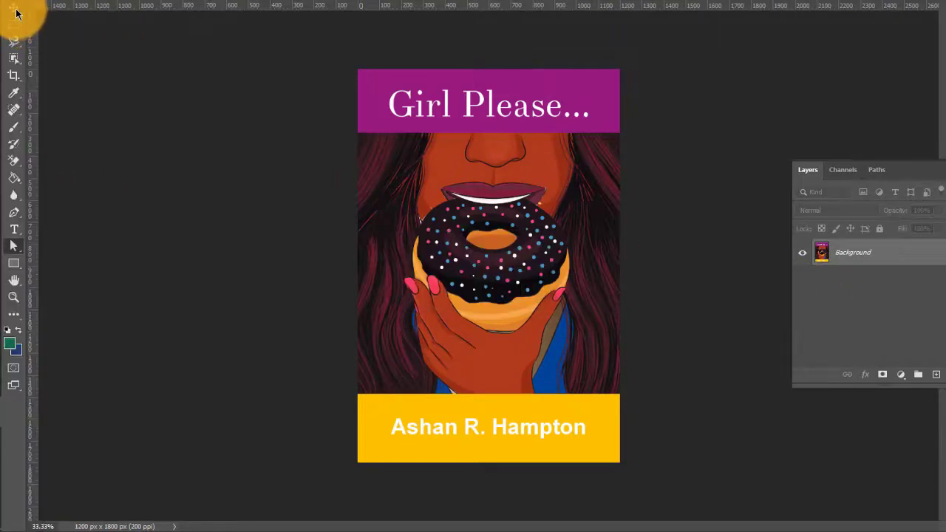
key("ctrl+j")
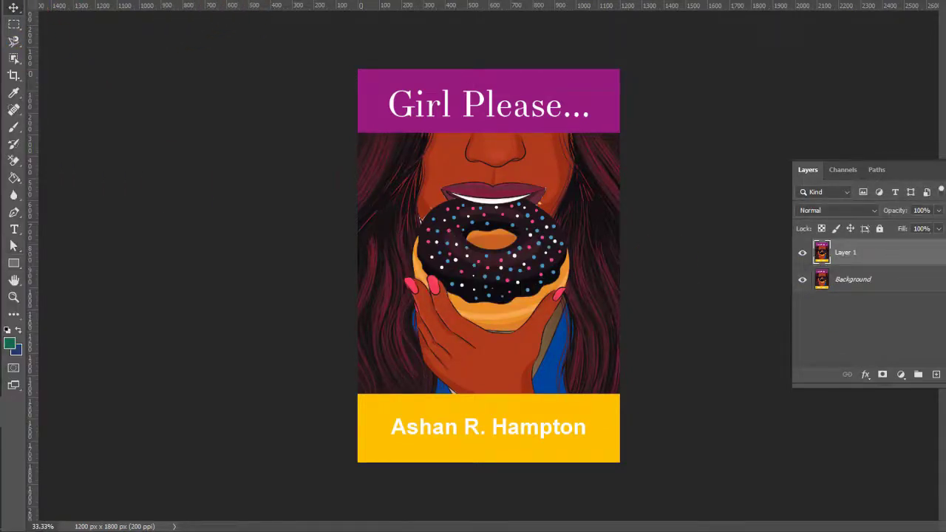
key("alt+w")
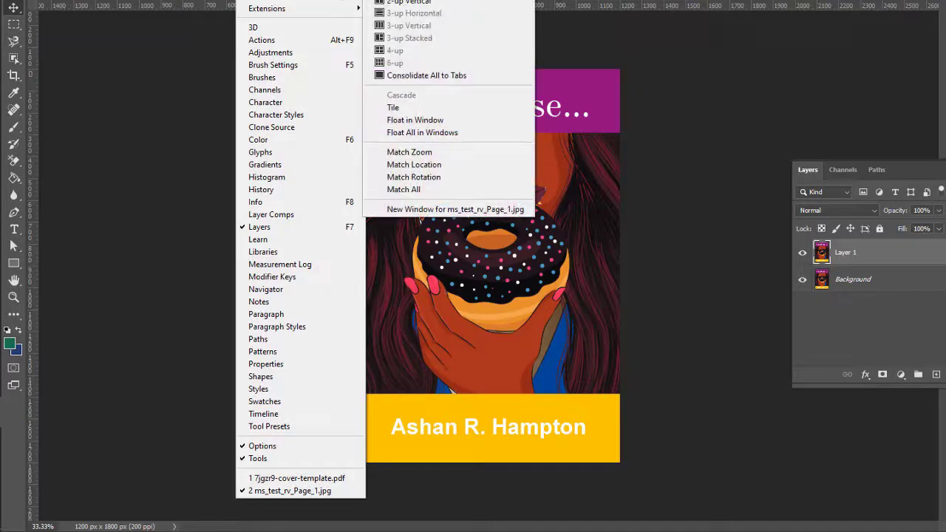
mouse_move(295, 1)
left_click(399, 2)
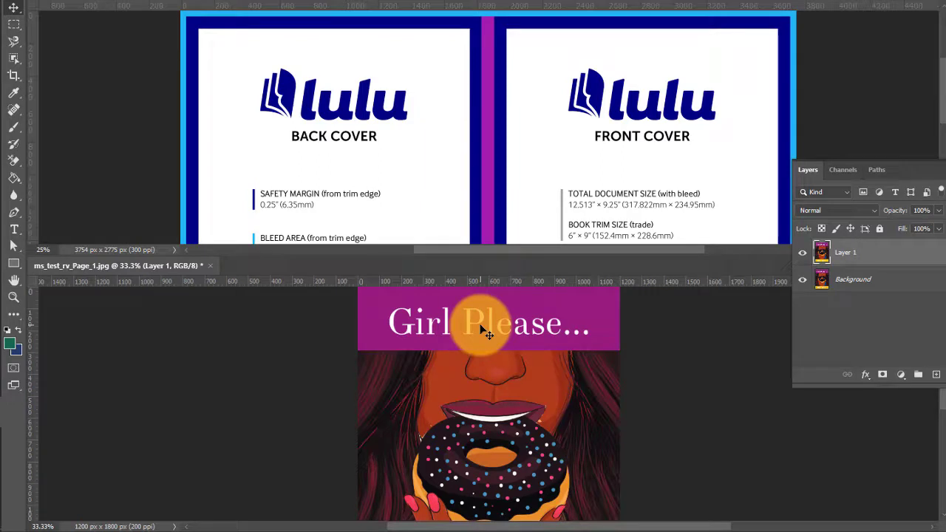
Step: Copy the cover layer into the Lulu template and align its upper-left corner with the front cover's corner beside the spine
left_click_drag(477, 324, 688, 63)
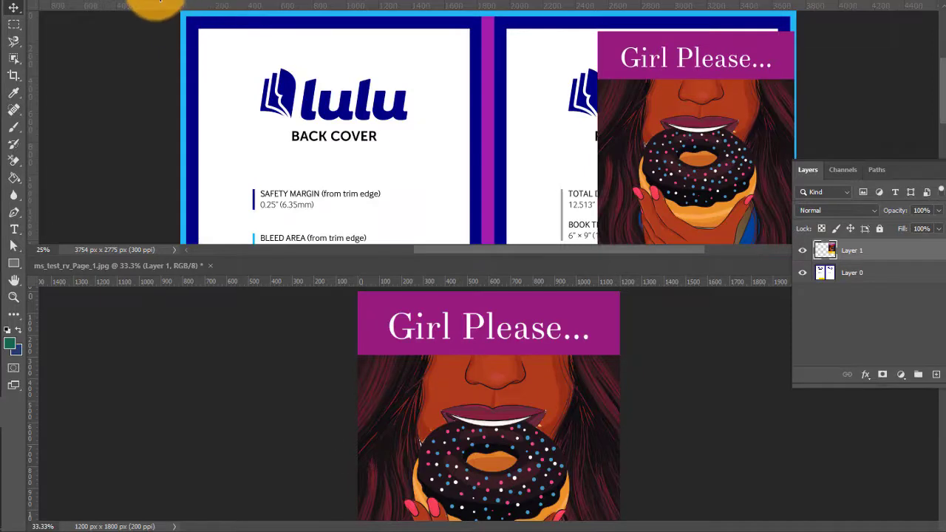
right_click(157, 3)
left_click(189, 3)
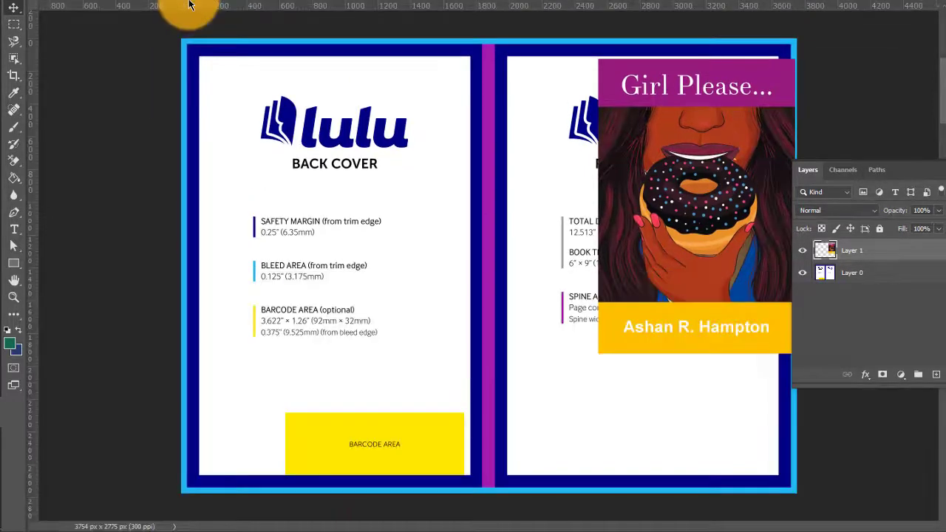
left_click_drag(681, 94, 628, 84)
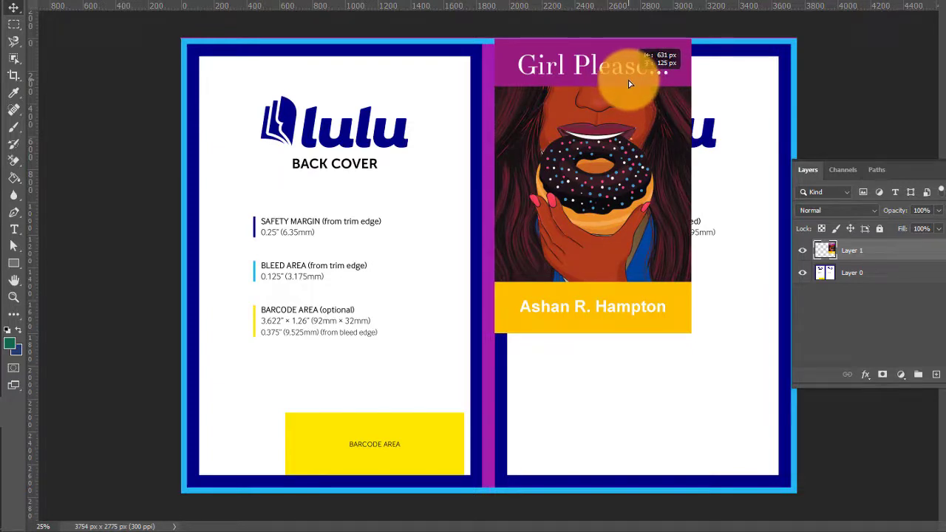
left_click_drag(628, 80, 629, 79)
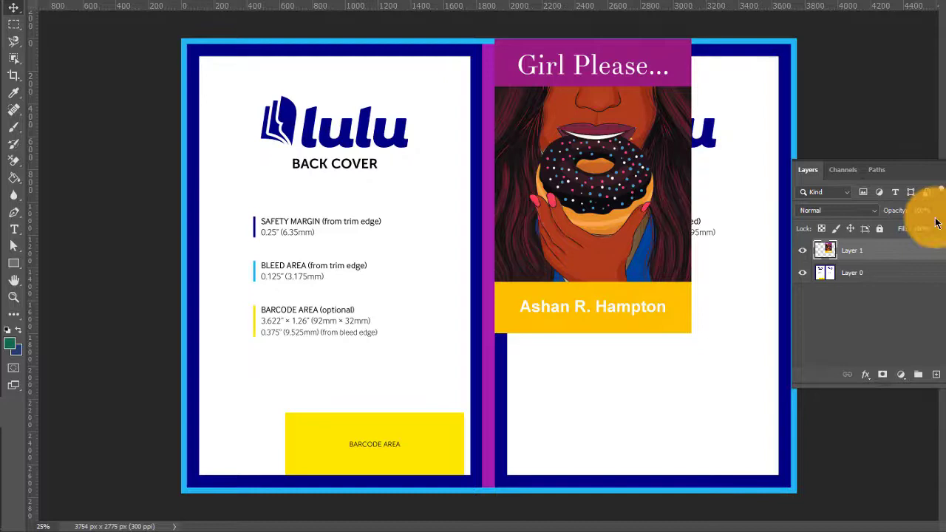
Step: Free-transform the cover layer so it fills the template's entire front cover, including the bleed area
left_click(853, 168)
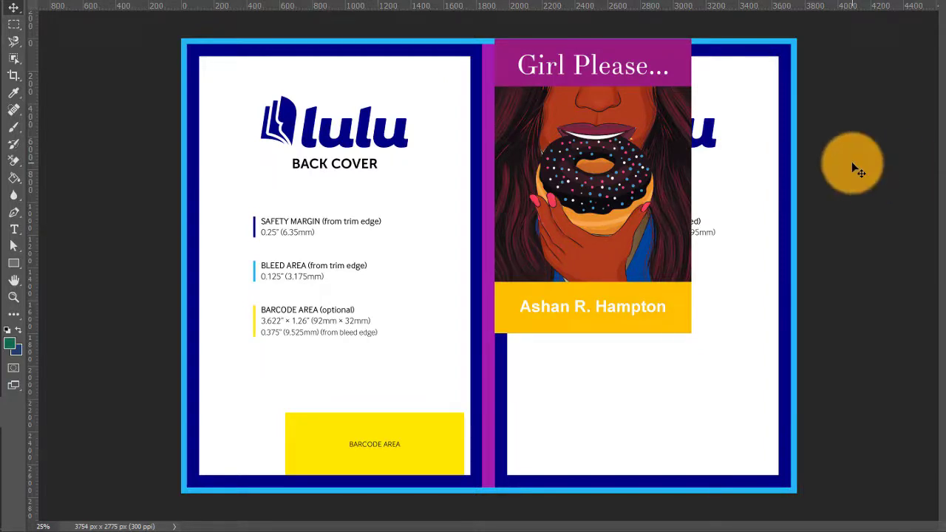
key("ctrl+t")
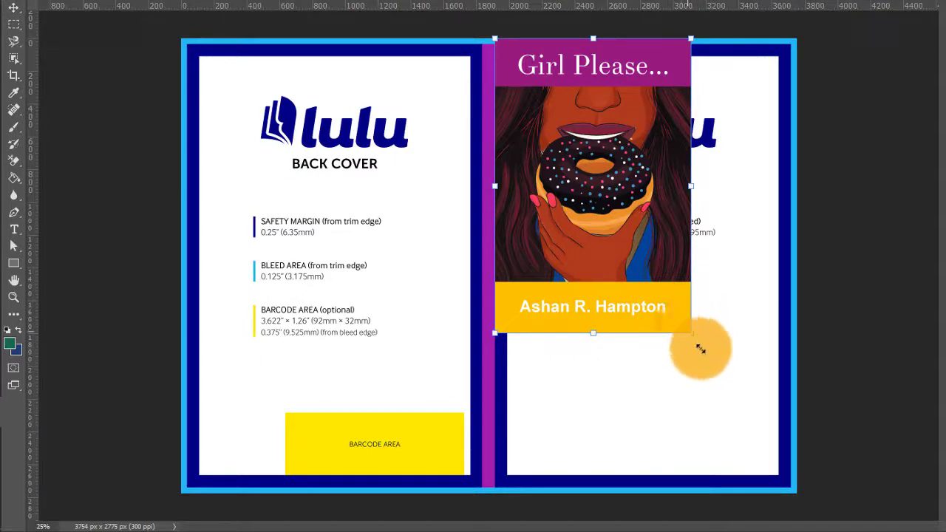
left_click_drag(697, 341, 785, 422)
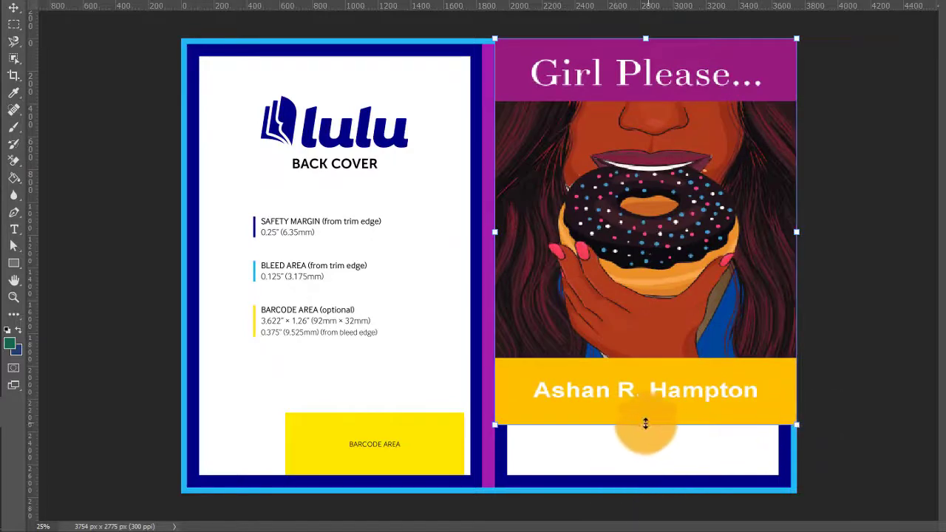
left_click_drag(645, 424, 635, 490)
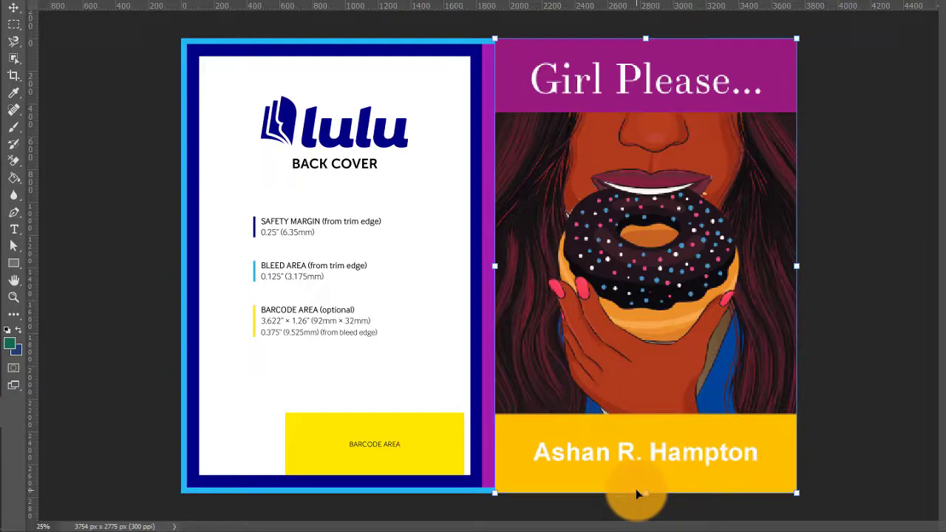
key("Return")
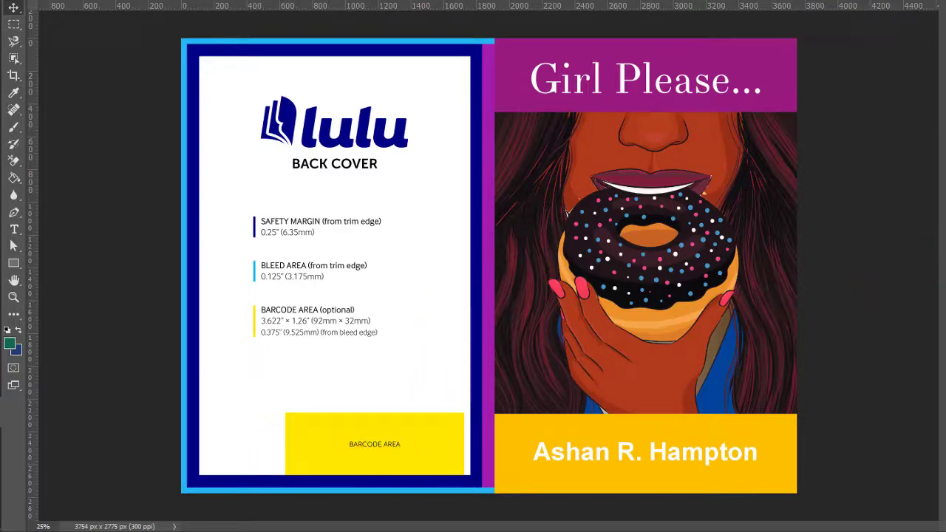
Step: Draw a green rectangle over the template's back cover, reaching from the outer edge to just before the spine
key("F7")
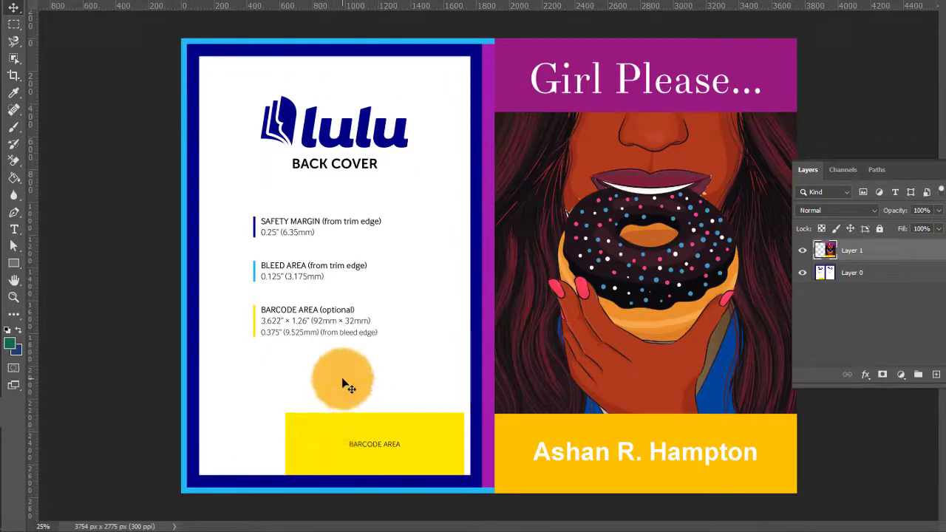
right_click(20, 269)
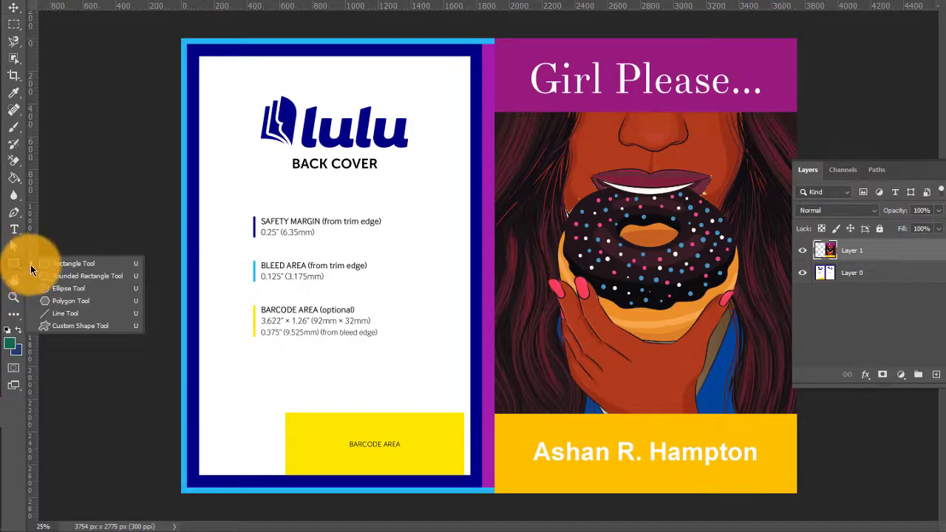
left_click(48, 270)
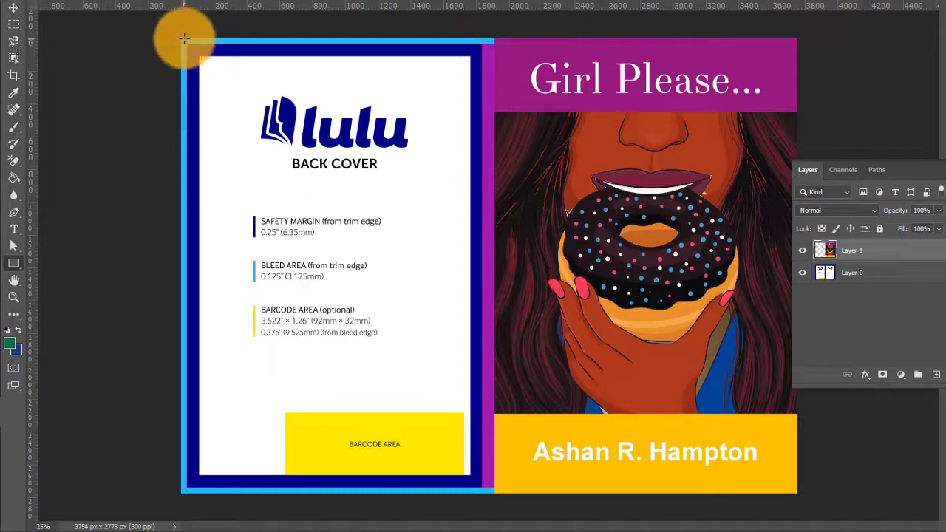
left_click_drag(183, 38, 480, 493)
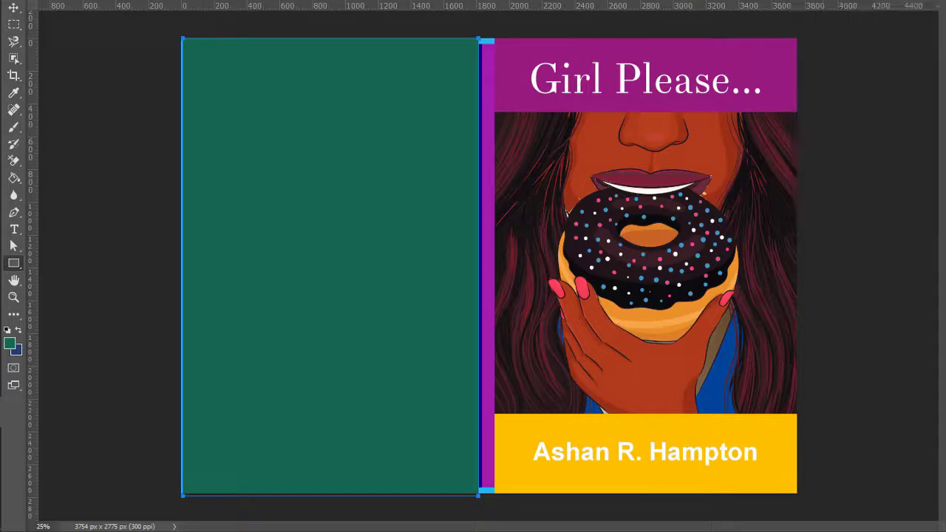
Step: Check the back cover rectangle's fill in the Color Picker, accept the color 146851, and switch to the Move tool
key("F7")
left_click(844, 274)
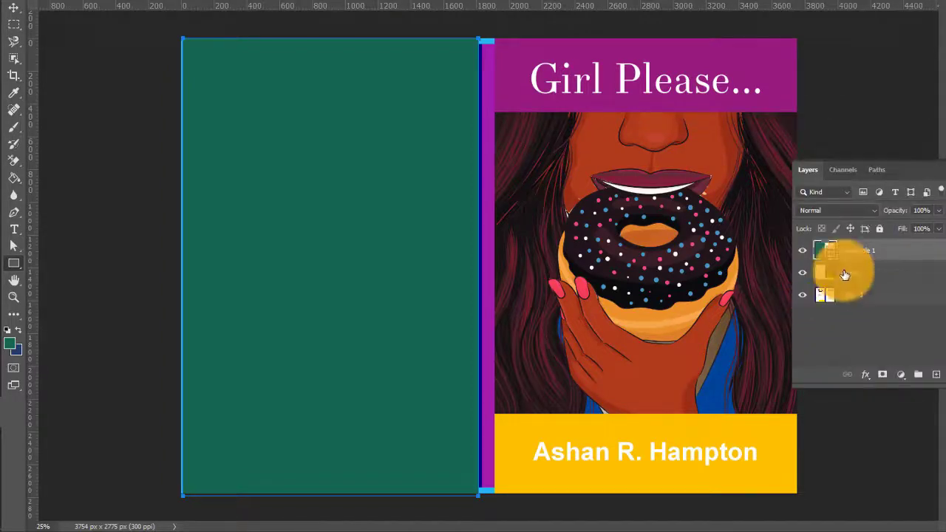
left_click_drag(845, 275, 859, 257)
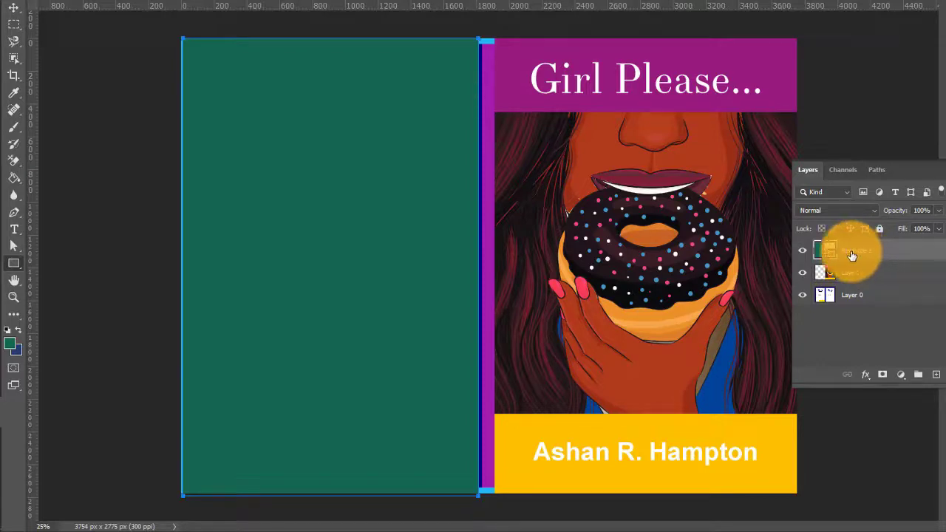
left_click_drag(852, 255, 823, 255)
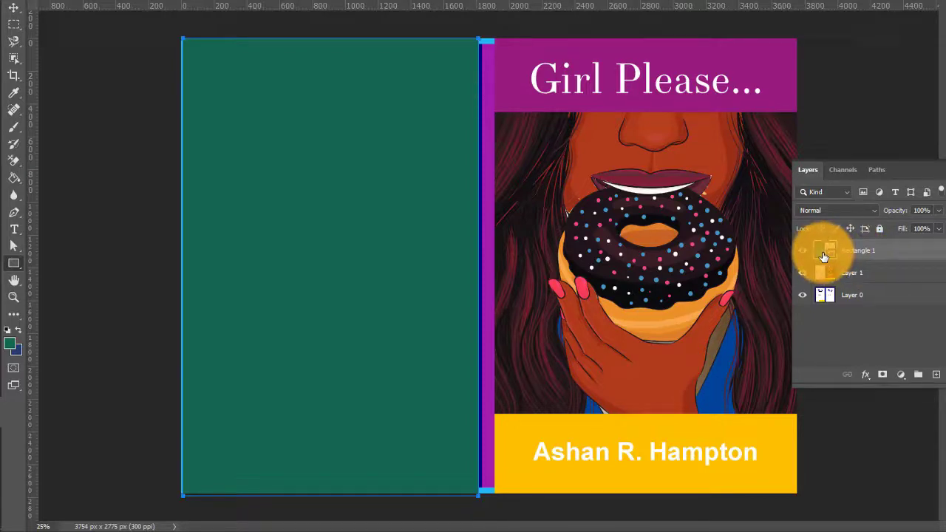
double_click(823, 255)
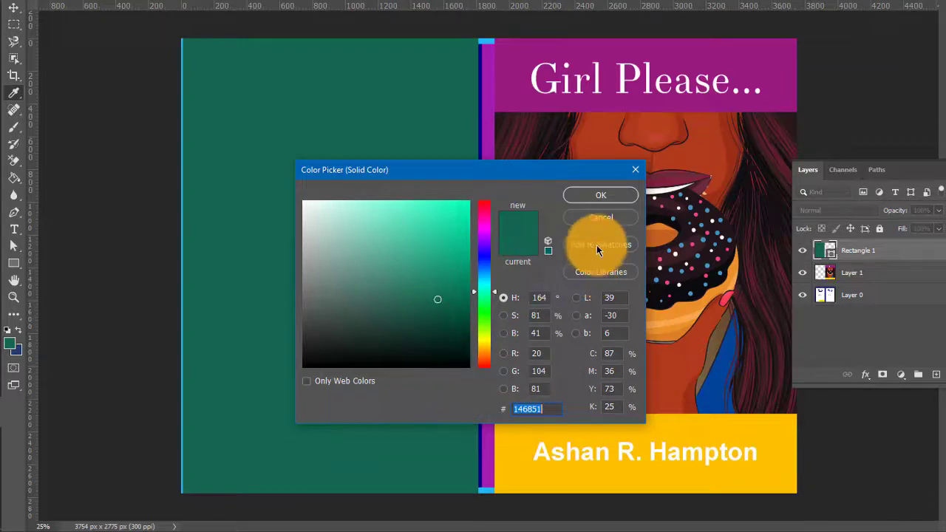
left_click(602, 196)
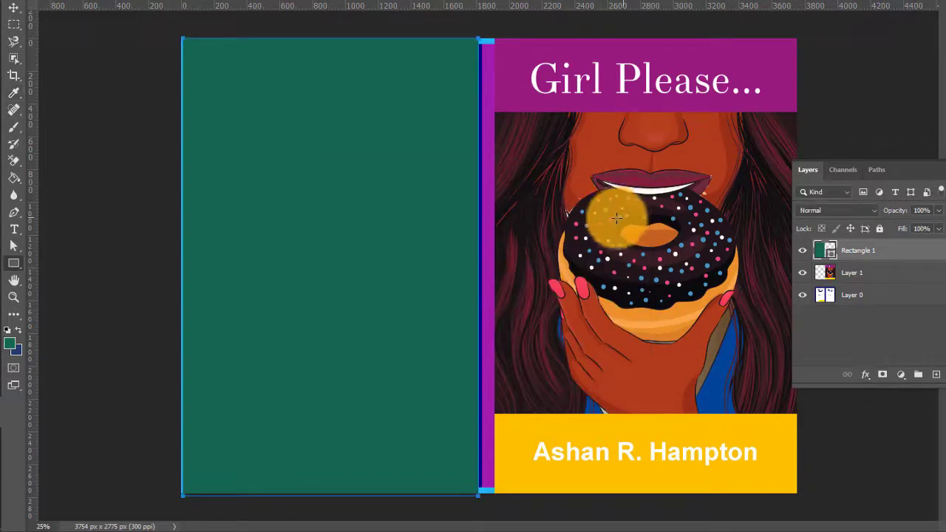
left_click(14, 7)
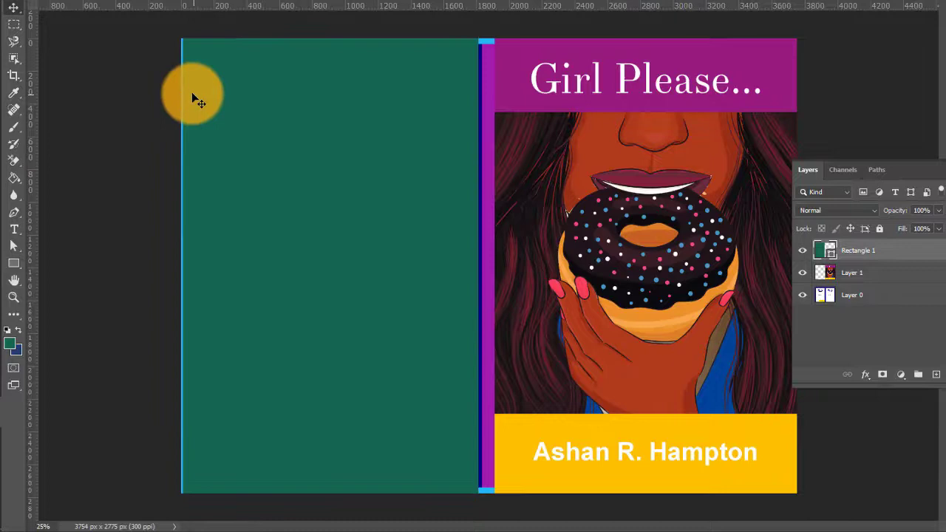
Step: Free-transform the green rectangle so it extends slightly past the back cover's outer and lower edges
key("ctrl+t")
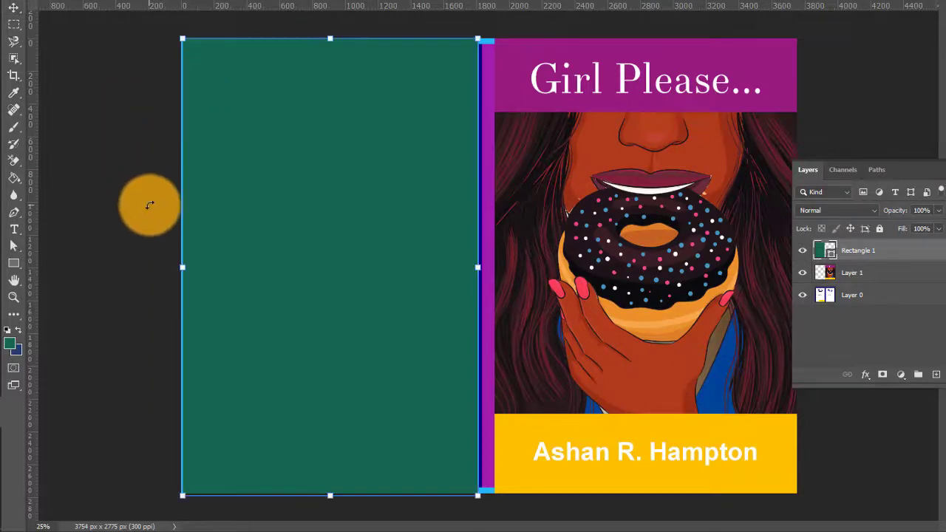
key("Return")
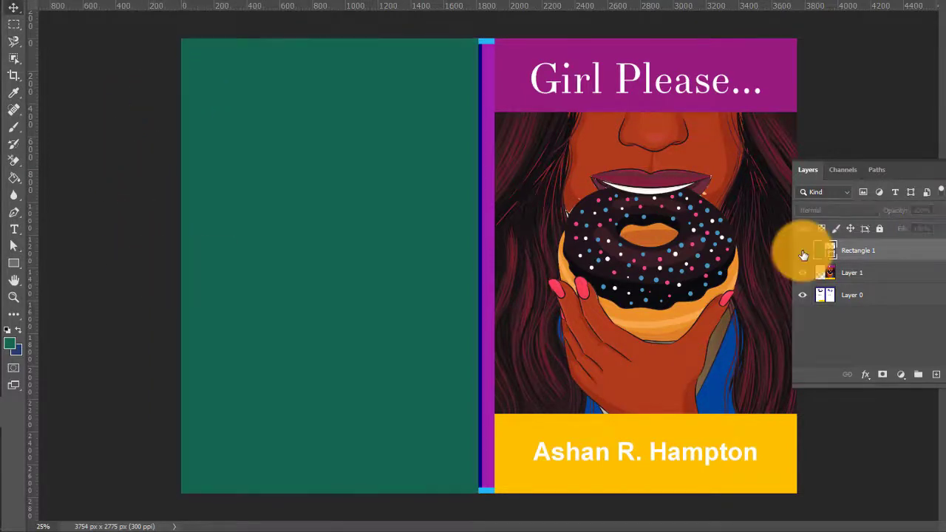
Step: Hide the green rectangle, place four guides along the edges of the back cover's white safety area, and show the rectangle again
left_click(802, 250)
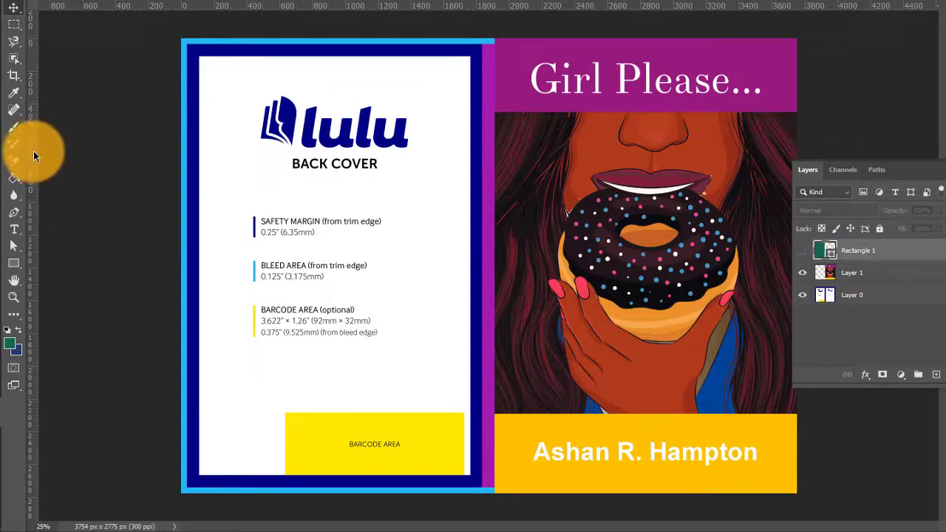
left_click_drag(33, 150, 469, 211)
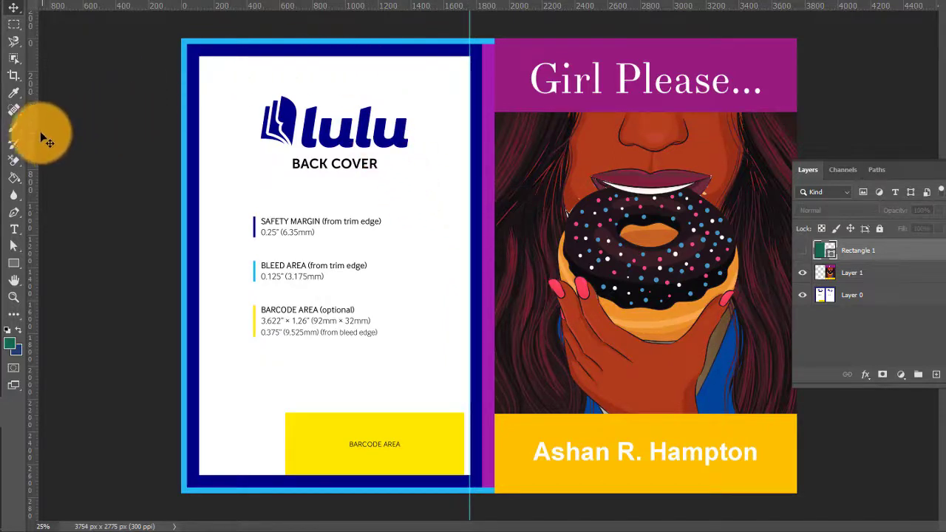
left_click_drag(31, 131, 200, 182)
left_click_drag(346, 10, 345, 56)
left_click_drag(363, 11, 310, 475)
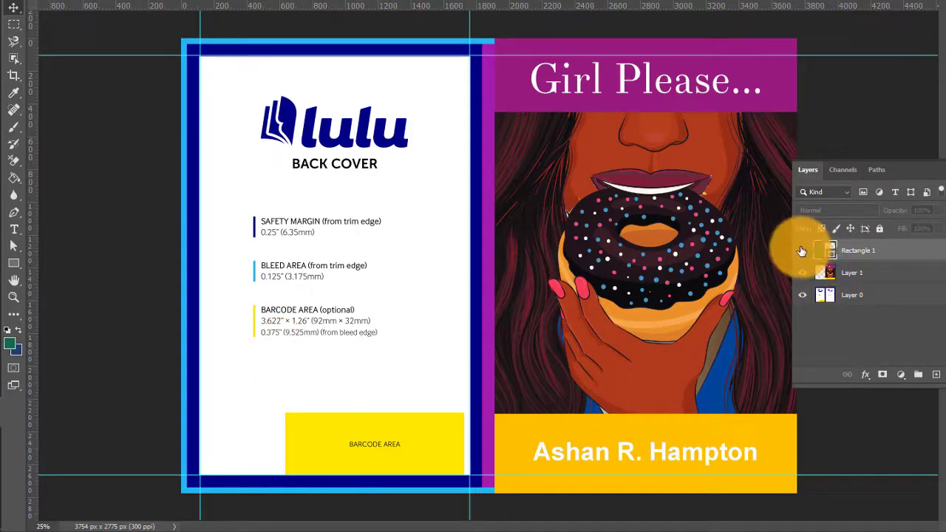
left_click(802, 251)
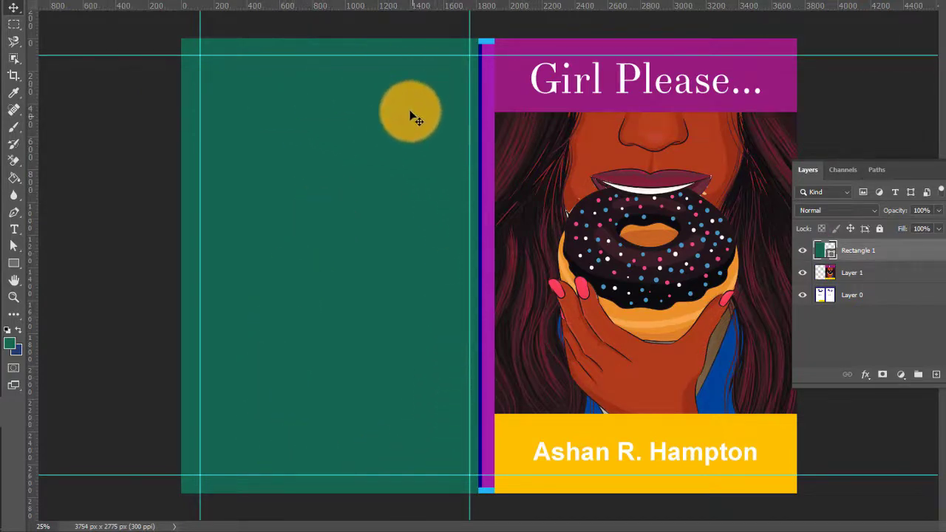
Step: Hide the green rectangle to check the barcode area on the template's back cover, and show the rectangle again
left_click(803, 295)
left_click(802, 253)
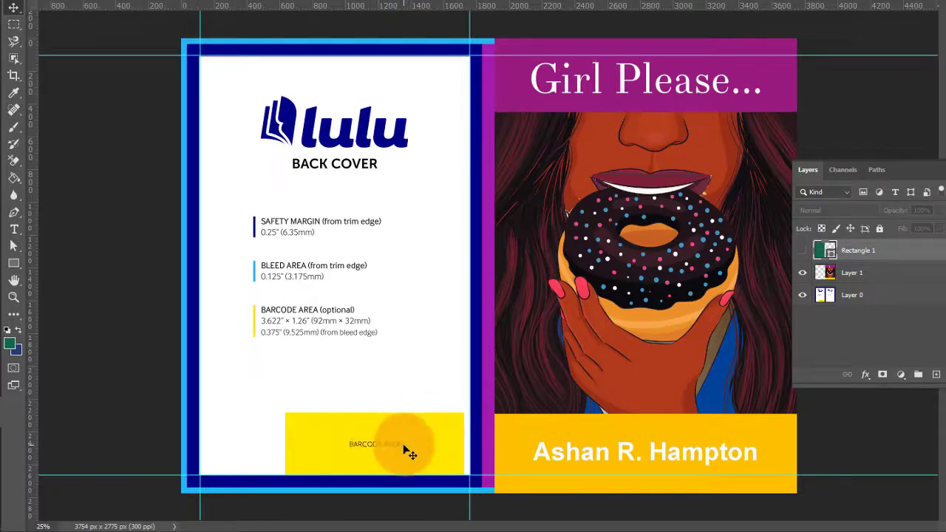
left_click(802, 250)
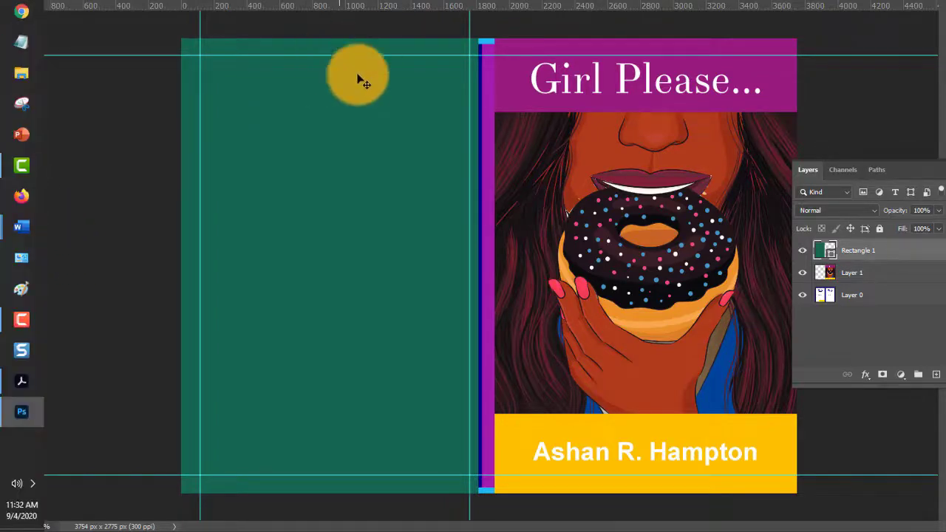
Step: Switch to the Word summary document, copy the two paragraphs below the heading, and return to Photoshop
mouse_move(1, 22)
left_click(15, 226)
left_click(123, 89)
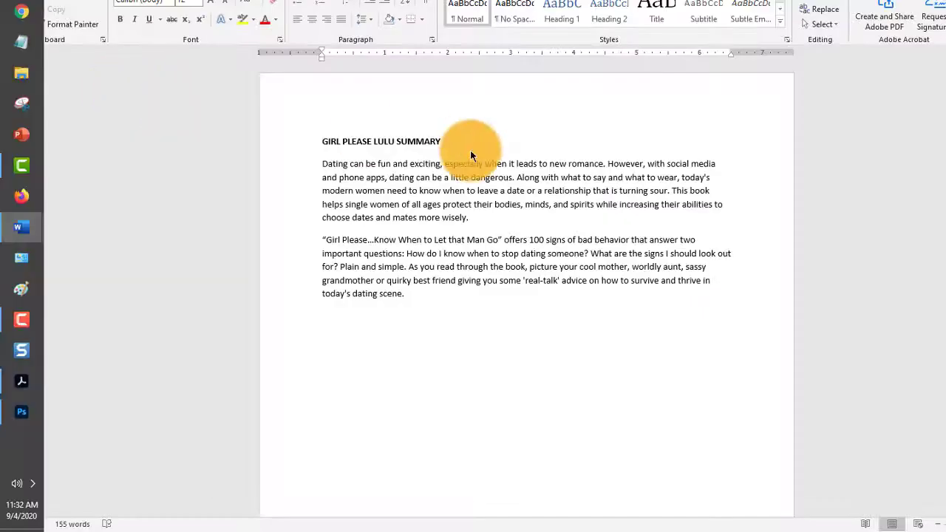
left_click_drag(321, 163, 443, 299)
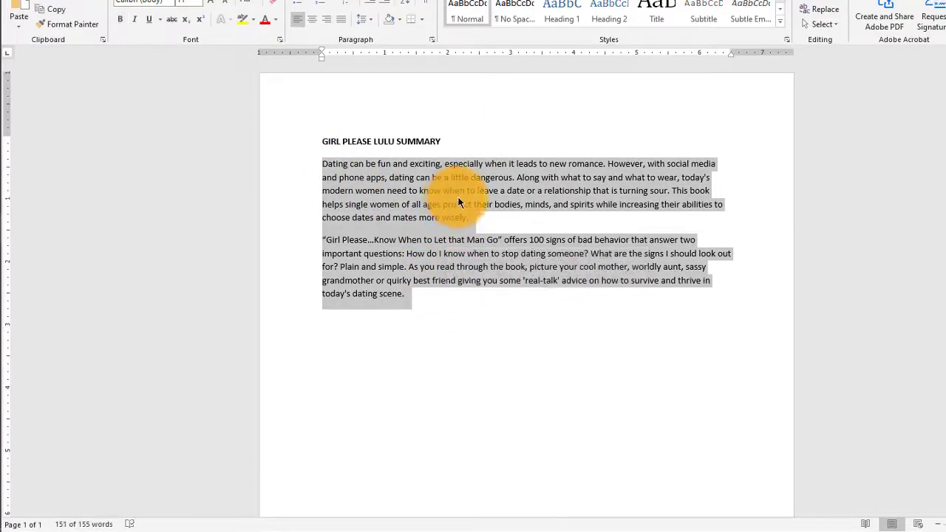
key("alt+Tab")
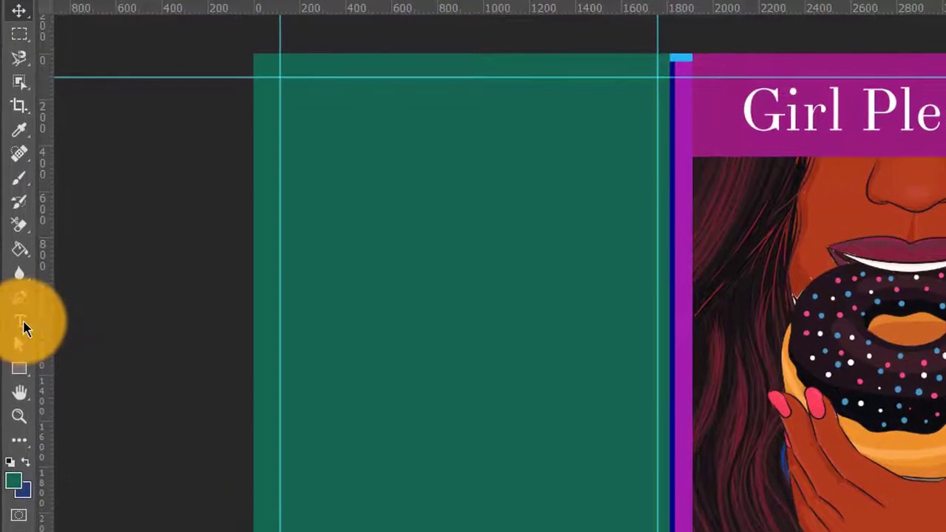
Step: Create a paragraph text layer inside the green rectangle with the Horizontal Type tool and set its font size to 14 pt
right_click(22, 322)
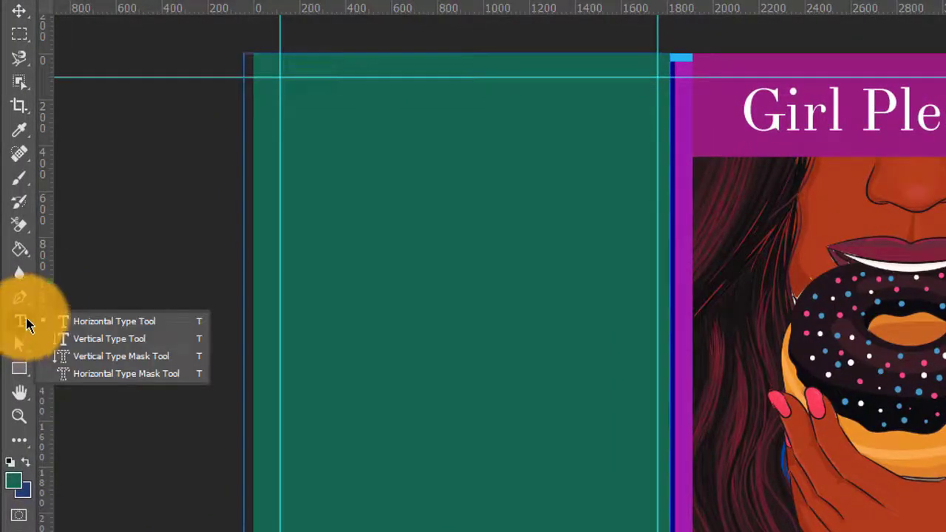
left_click(104, 328)
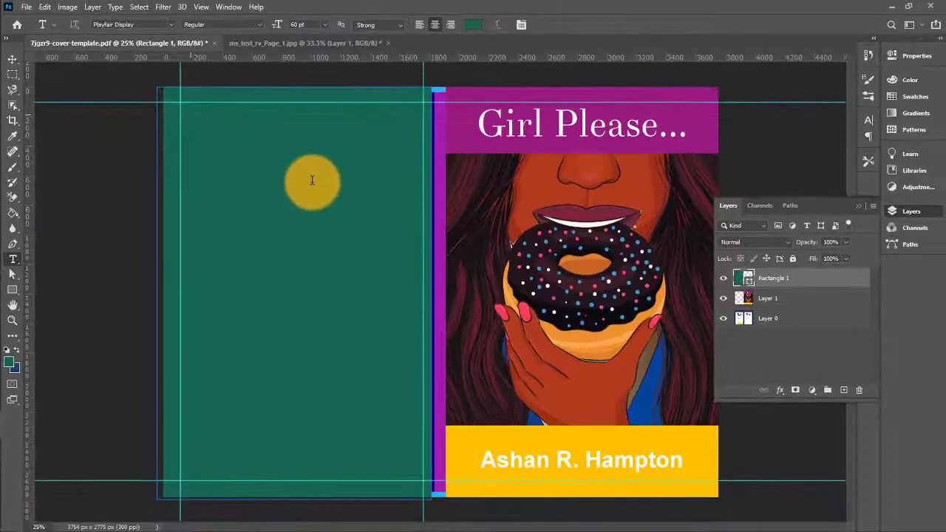
left_click(395, 229)
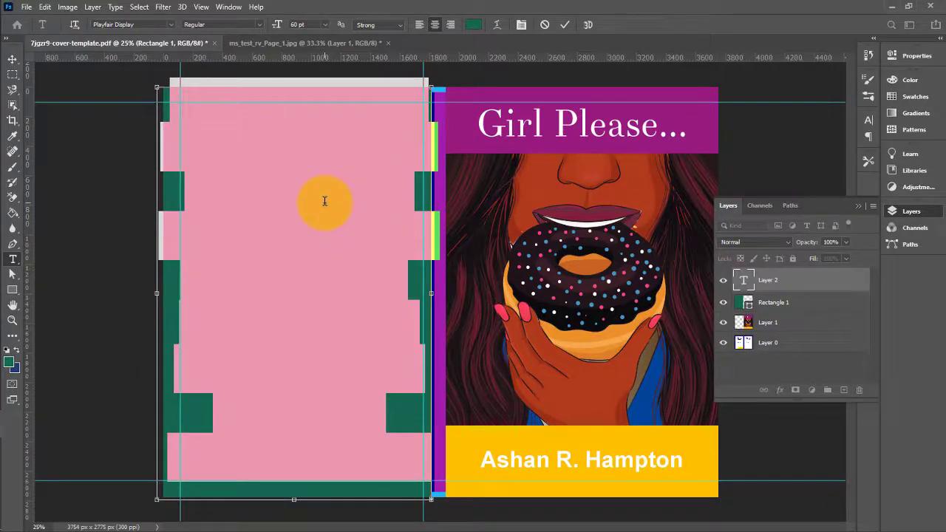
left_click(324, 25)
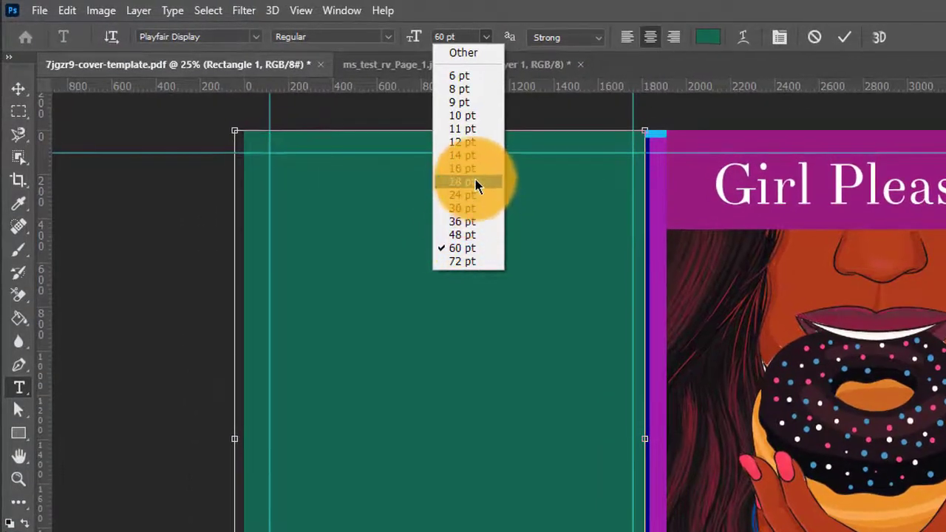
left_click(465, 156)
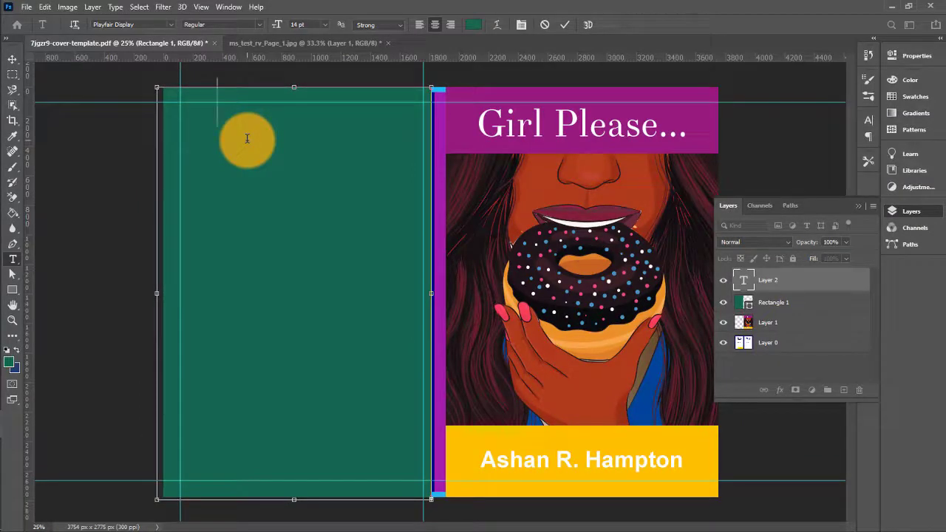
Step: Paste the copied book summary into the new text layer on the back cover
left_click(820, 286)
left_click(744, 285)
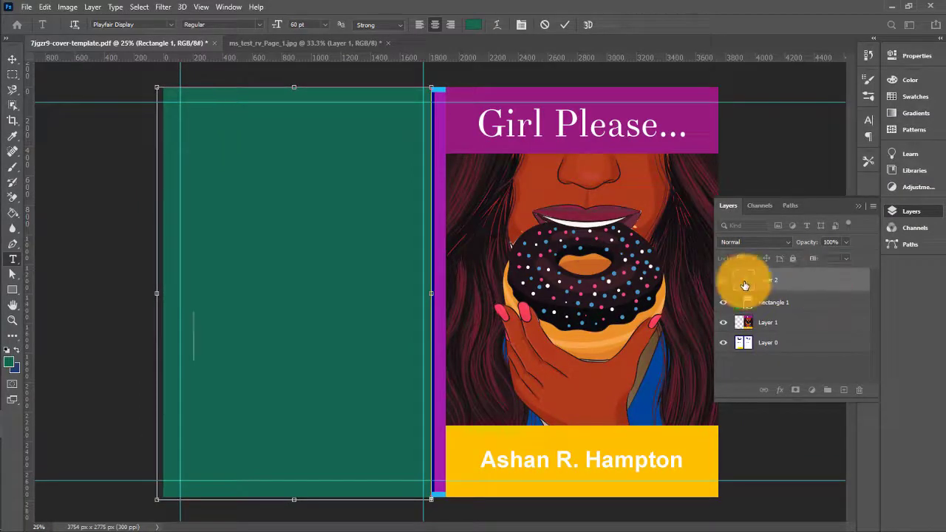
left_click(751, 279)
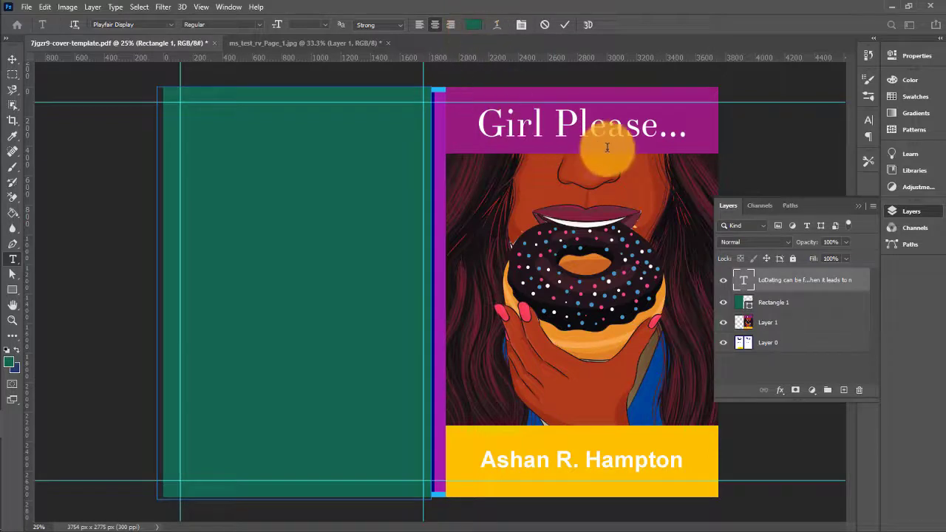
Step: Select all text in the back cover text layer and set its color to the near-white f2fcf9
left_click(170, 93)
key("ctrl+a")
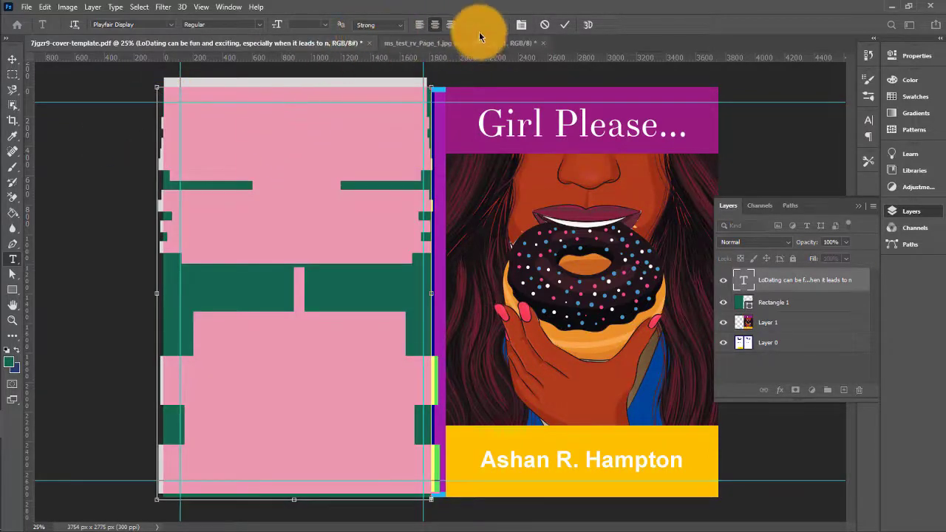
left_click(475, 26)
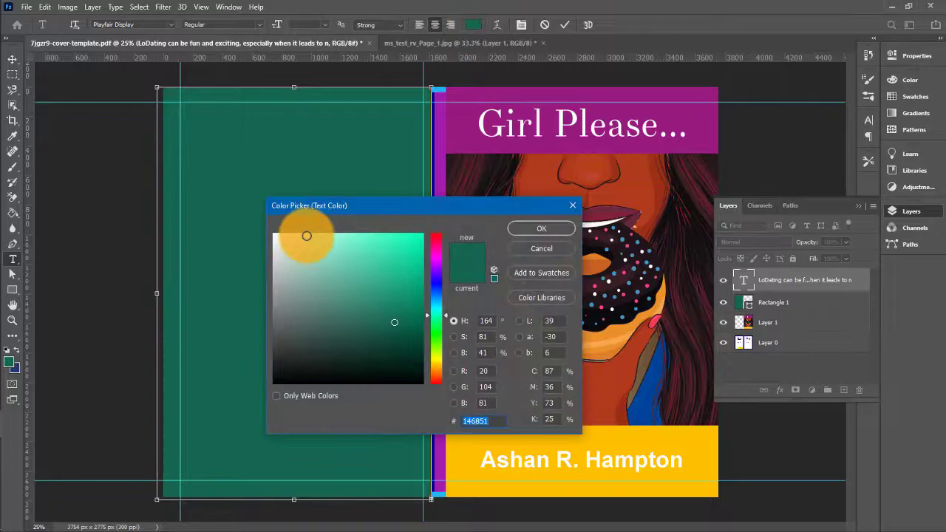
left_click(279, 235)
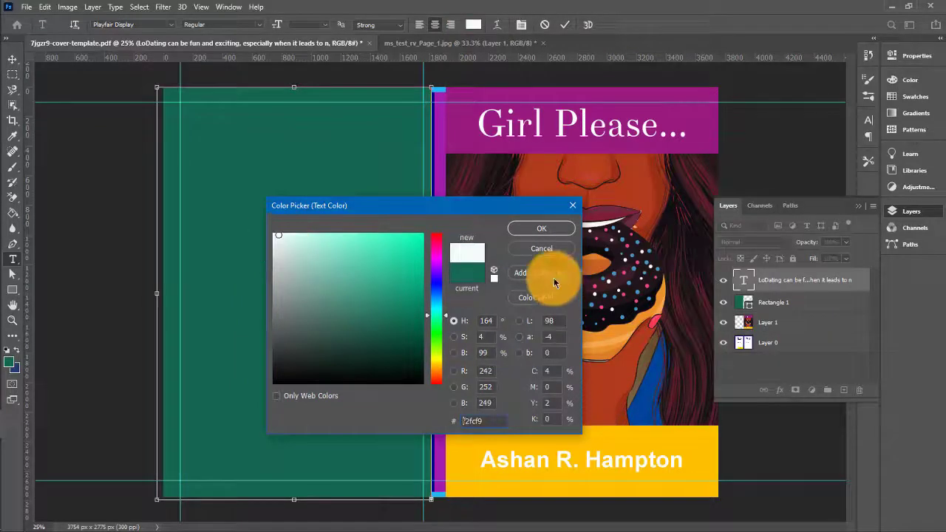
left_click(547, 229)
Step: Delete all leftover lorem ipsum placeholder text around the pasted summary, including the large "Lo" before it
left_click_drag(397, 459, 423, 485)
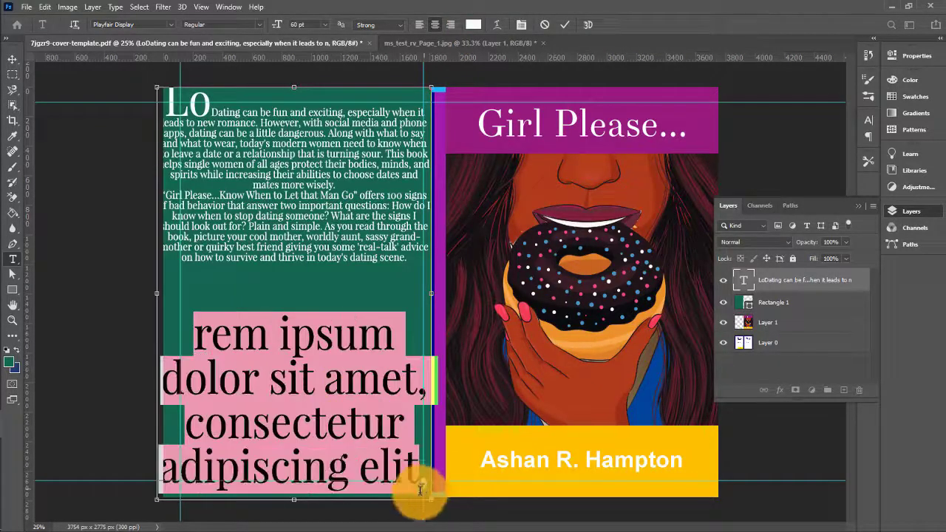
left_click(420, 490)
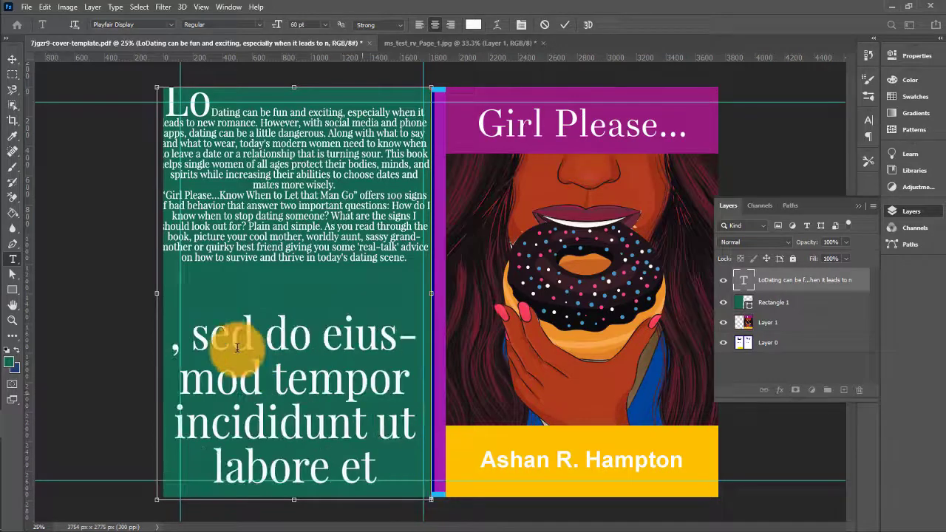
left_click_drag(200, 337, 403, 500)
key("BackSpace")
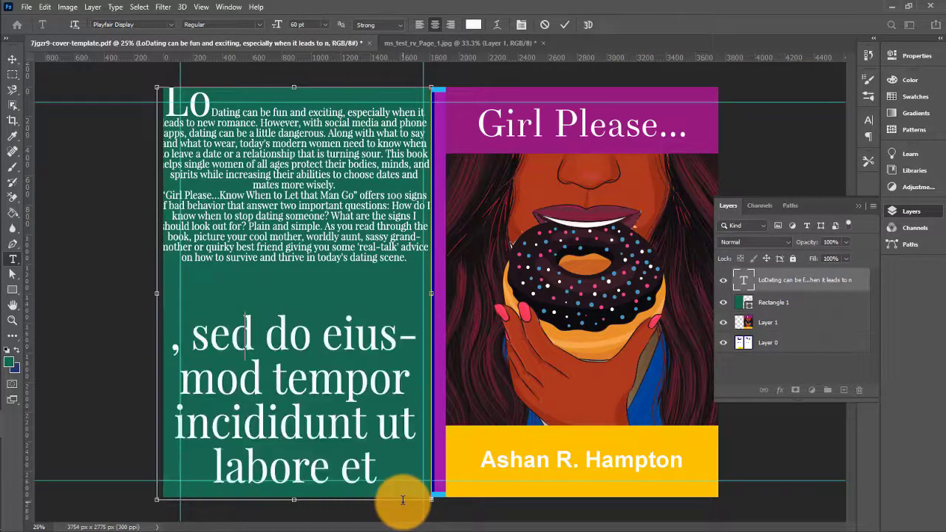
left_click(243, 328, "shift")
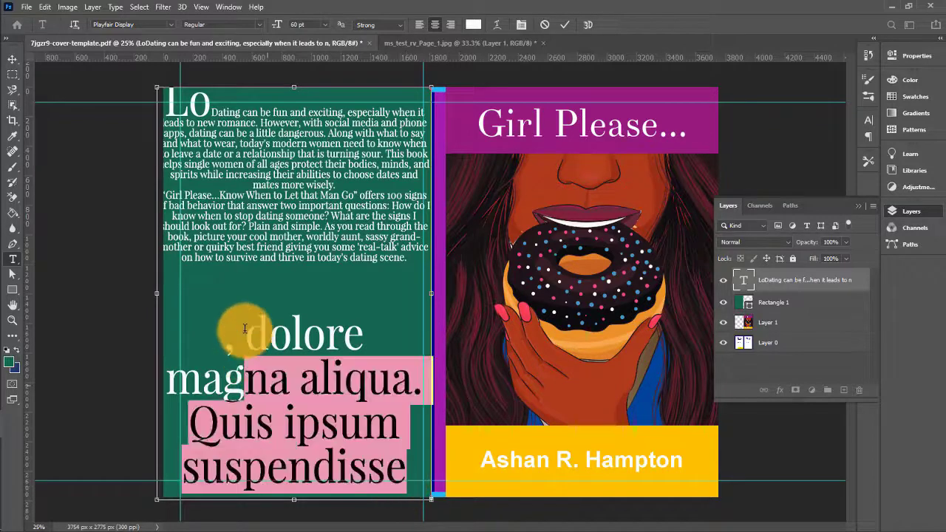
key("BackSpace")
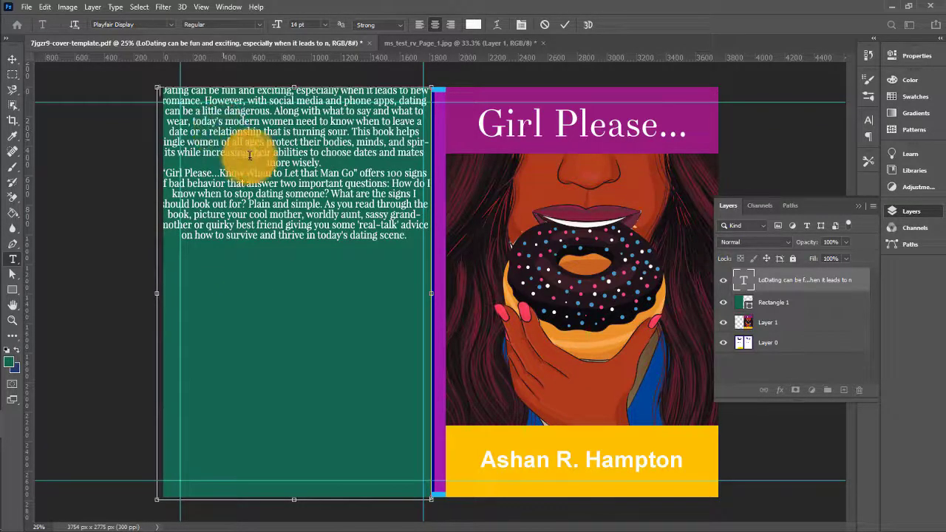
Step: Move the summary text straight down so it starts well below the upper guide on the back cover
left_click(13, 59)
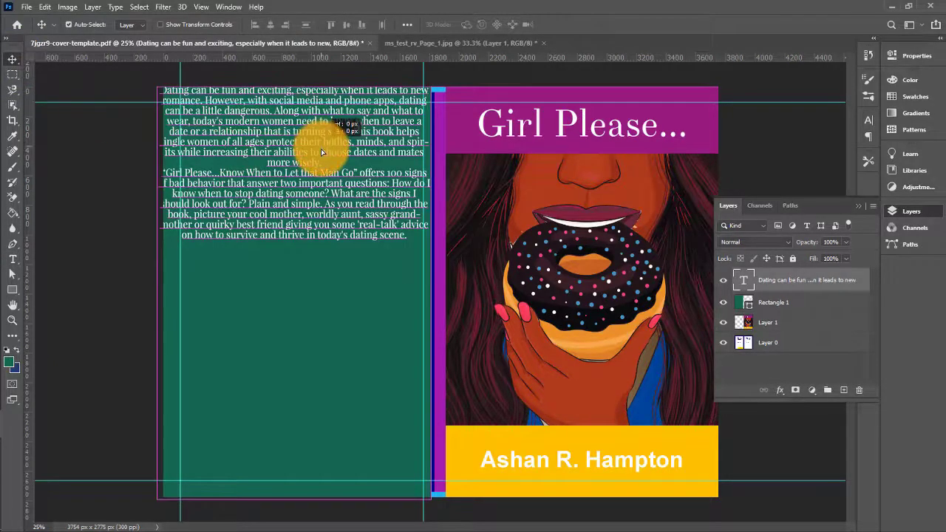
key("shift+Down")
key("shift+Down")
key("shift+Down")
key("shift+Down")
key("shift+Down")
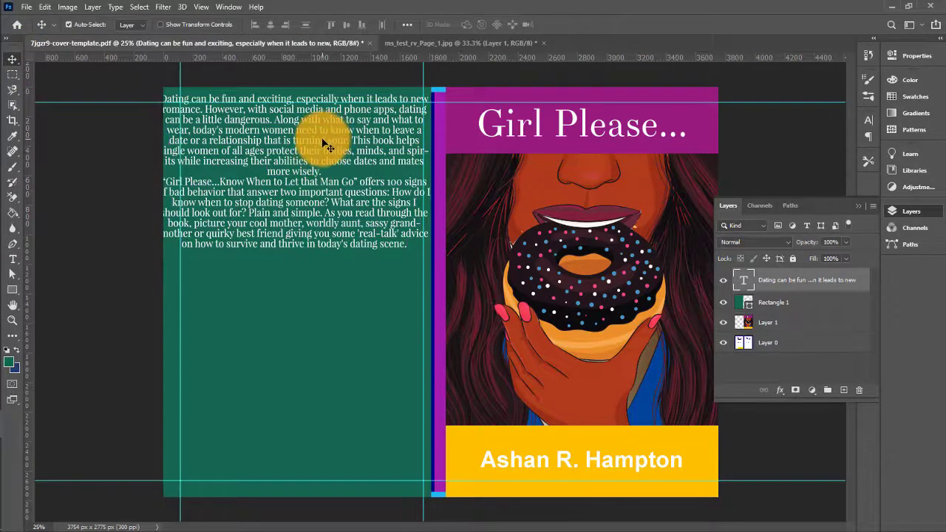
left_click_drag(323, 143, 323, 190)
Step: Left-align the summary text and insert a blank line between its two paragraphs
left_click_drag(797, 269, 748, 289)
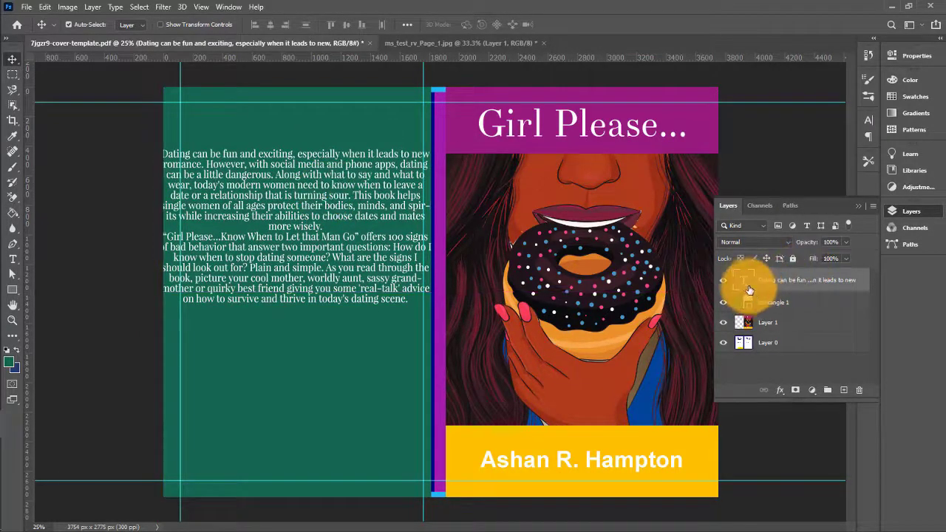
double_click(747, 287)
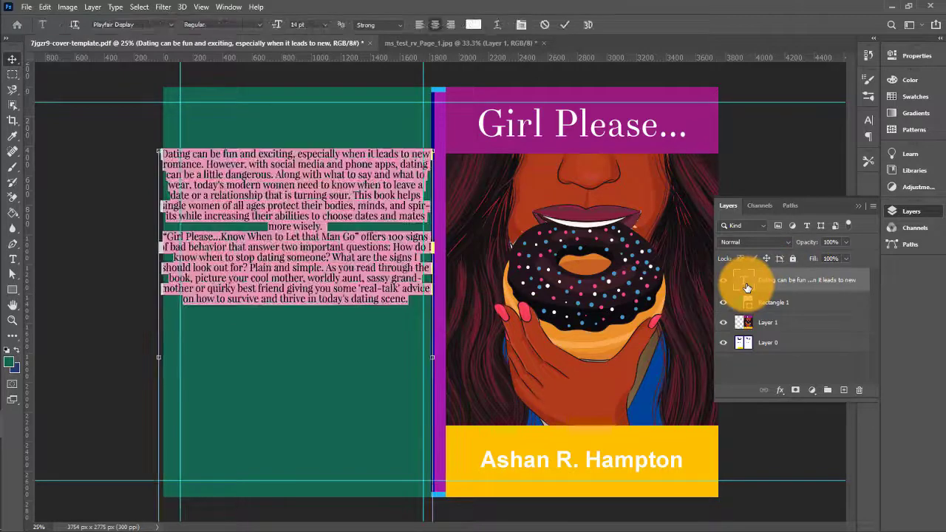
left_click(418, 26)
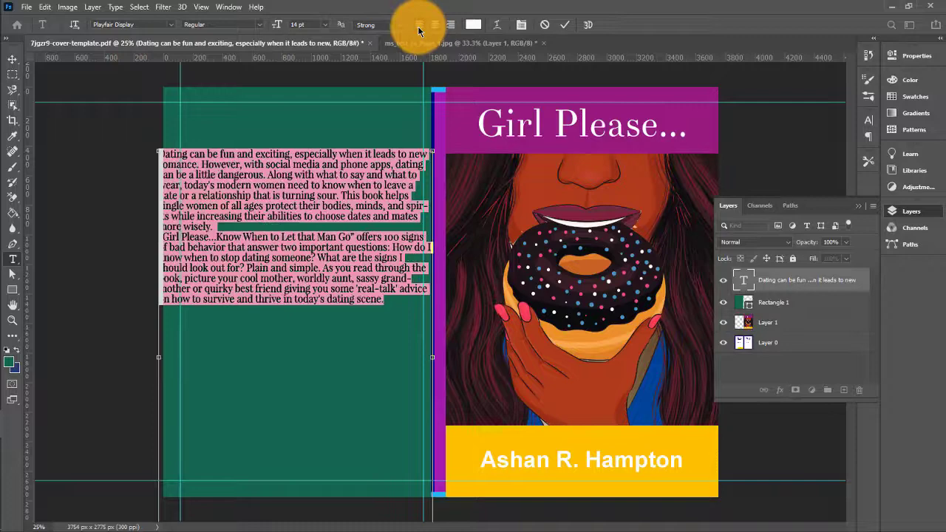
left_click(745, 278)
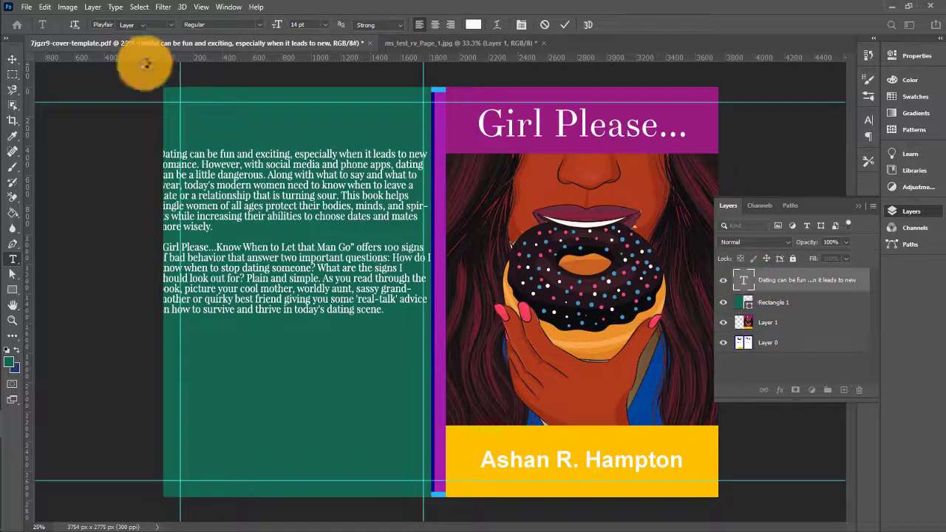
key("Return")
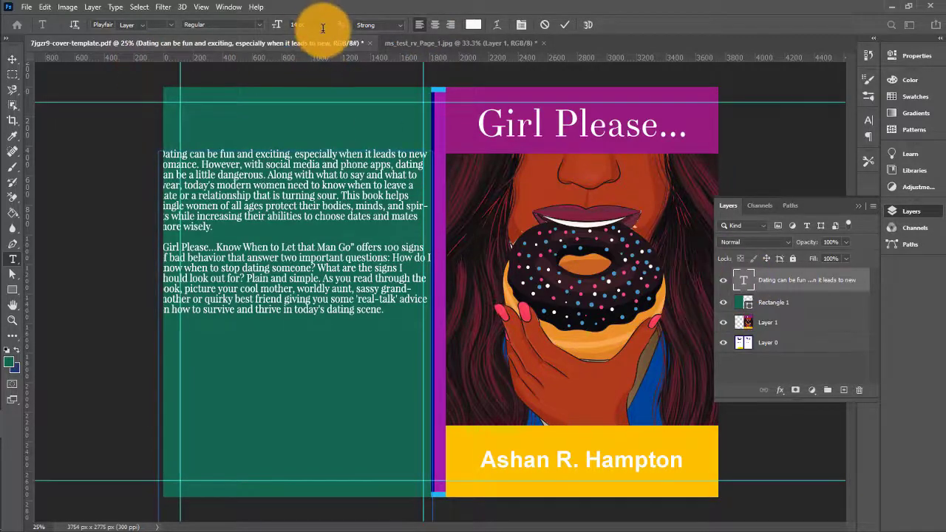
Step: Select the entire summary text and set its font size to 12 pt
key("ctrl+a")
left_click(326, 24)
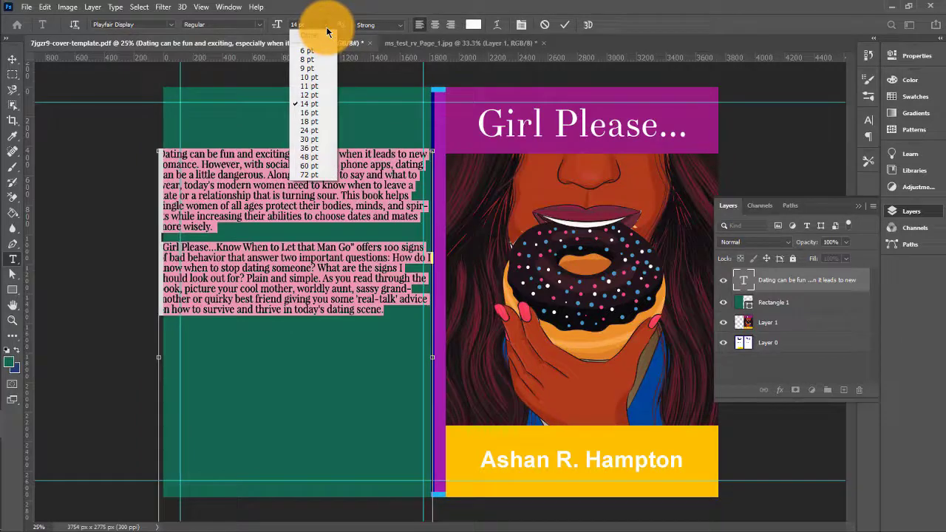
left_click(317, 93)
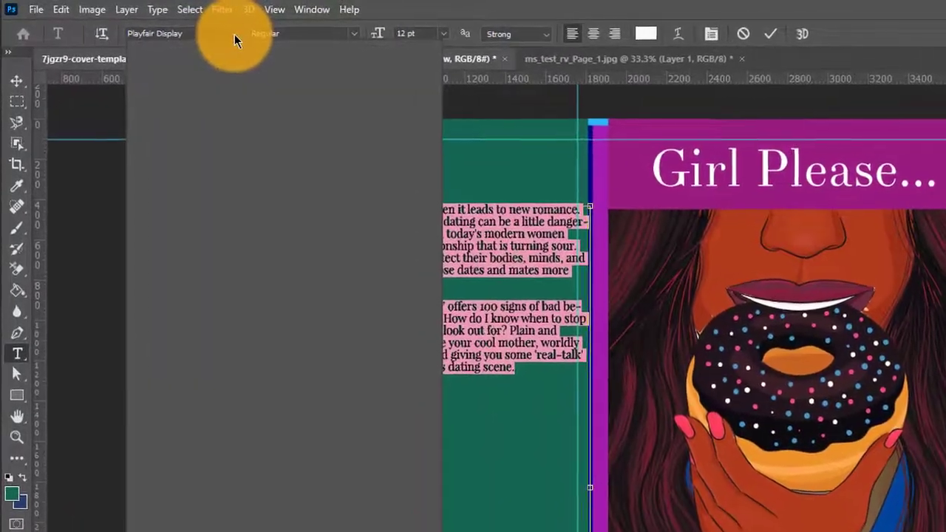
Step: Change the font of the selected back cover summary text to Arial
left_click(210, 31)
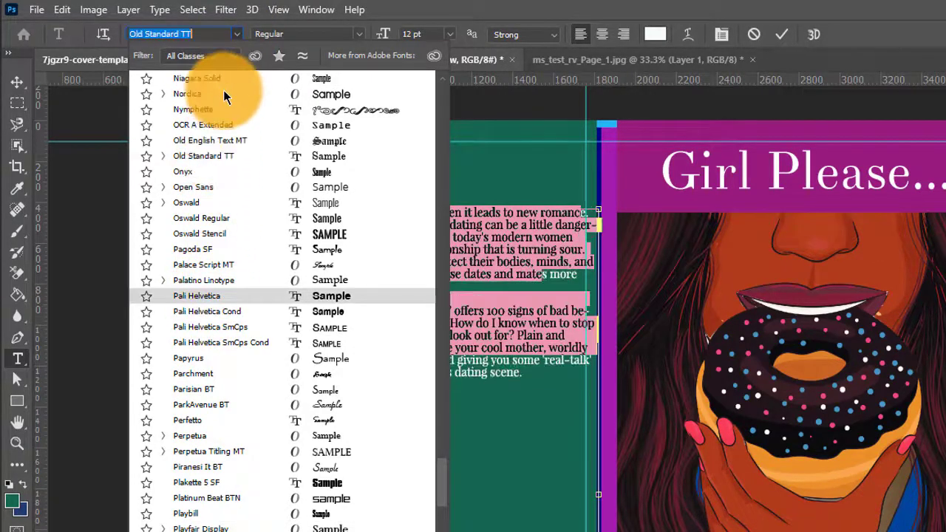
scroll(223, 90, "up", 1)
scroll(224, 90, "up", 9)
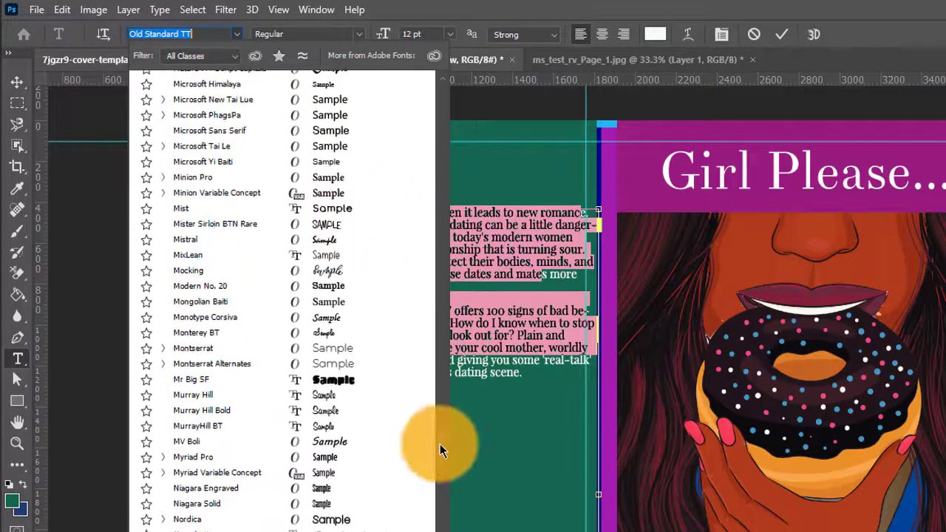
scroll(441, 441, "up", 7)
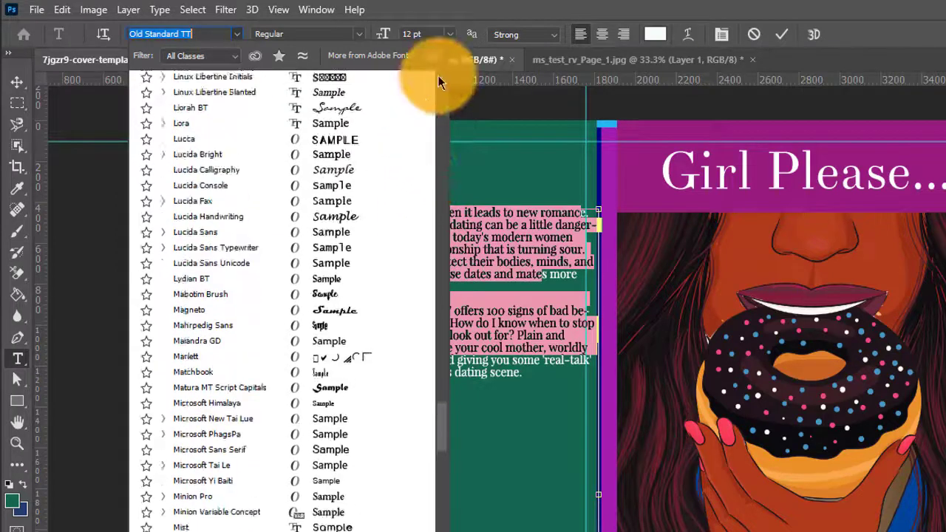
left_click(452, 189)
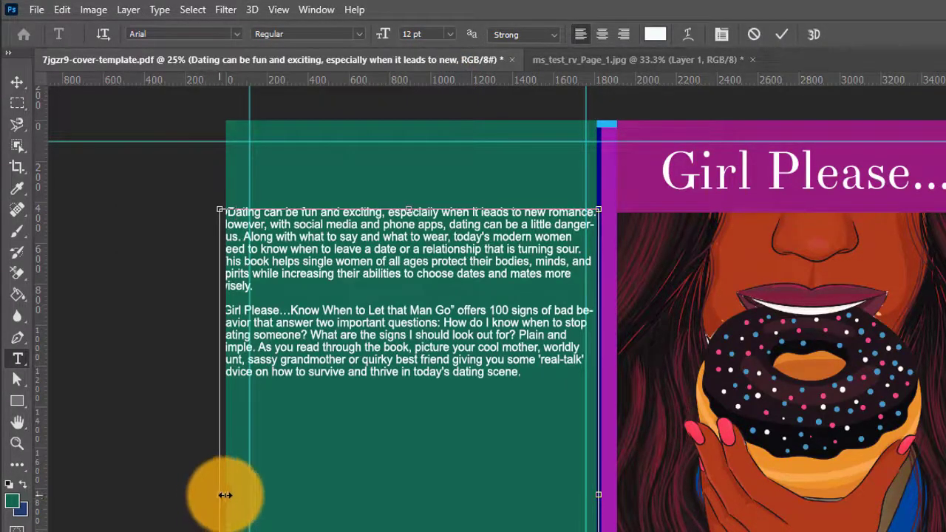
Step: Narrow the summary text frame to about 1540 px, inside the side guides, and raise its bottom edge to just below the text
left_click_drag(224, 496, 257, 497)
left_click_drag(597, 496, 566, 493)
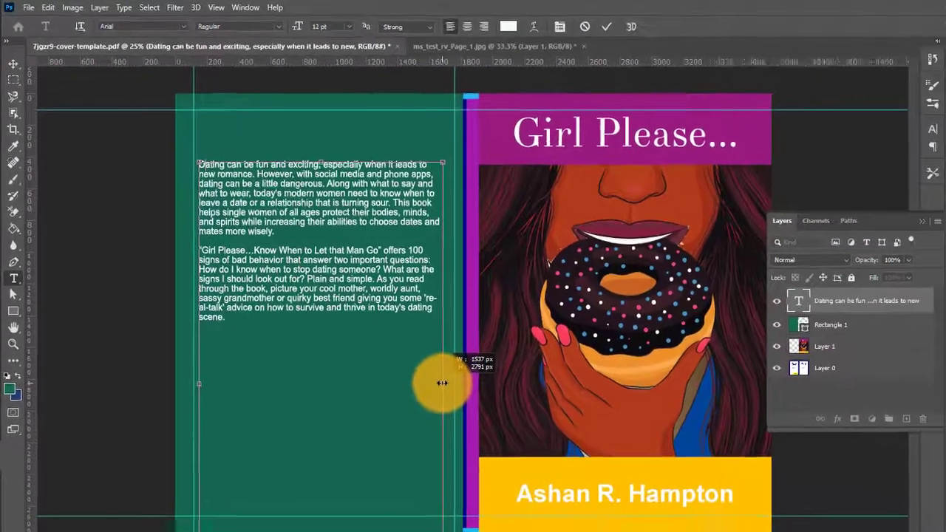
left_click_drag(441, 383, 442, 384)
key("ctrl+KP_0")
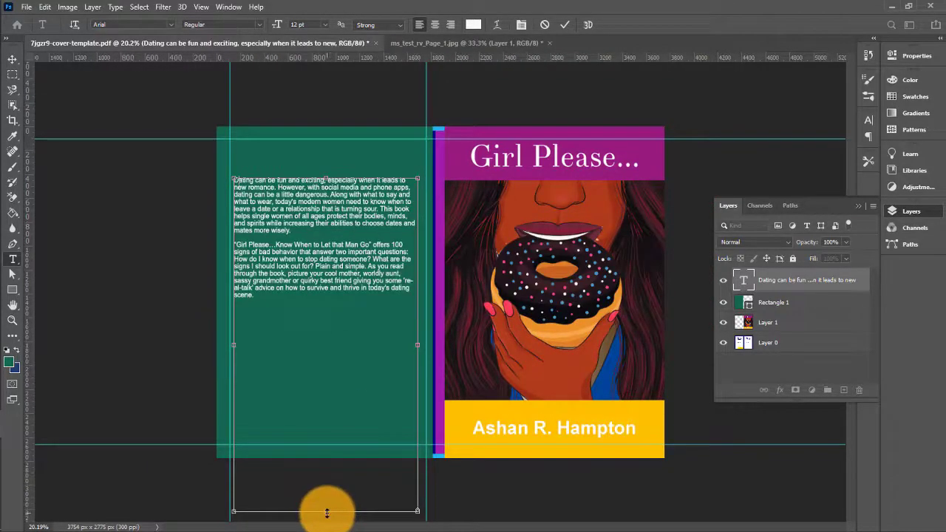
left_click_drag(327, 512, 320, 305)
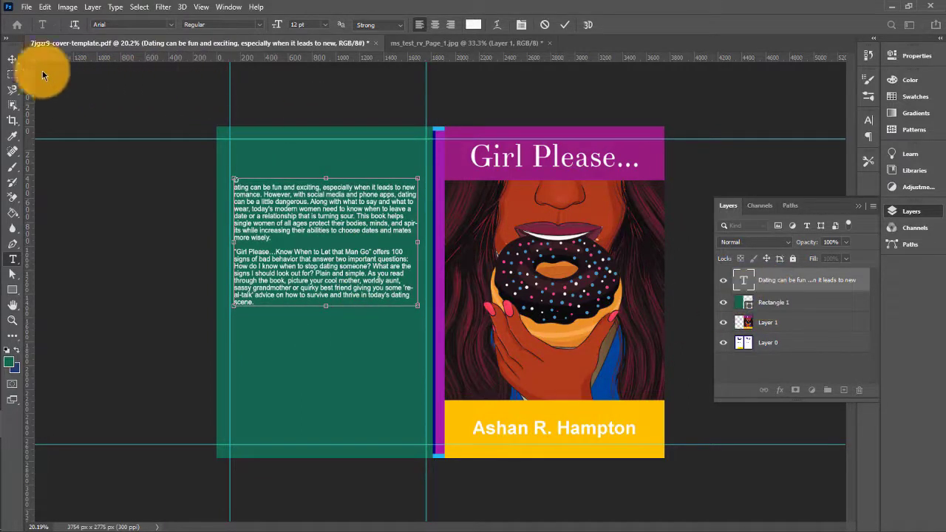
Step: Move the summary text block slightly up on the back cover and nudge it right, just inside the left guide
left_click(18, 64)
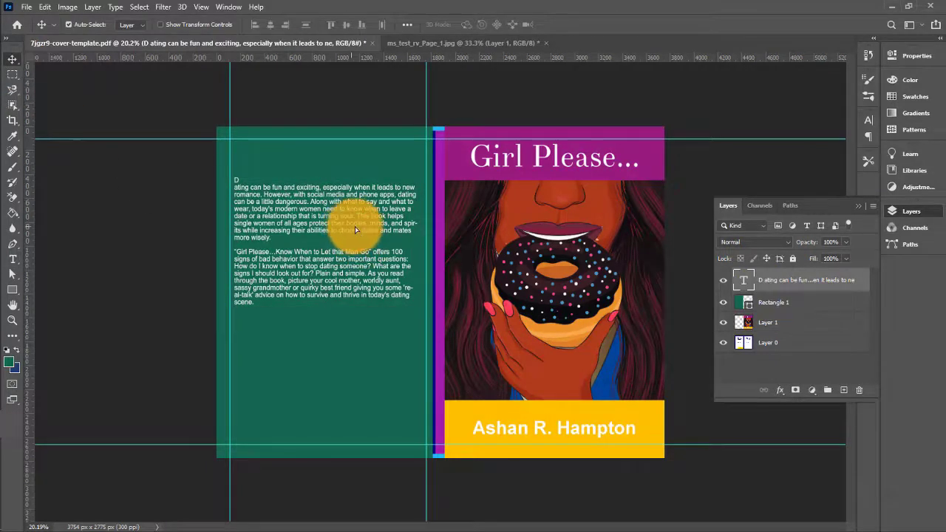
mouse_move(345, 231)
left_mouse_down()
mouse_move(353, 218)
mouse_move(347, 221)
left_mouse_up()
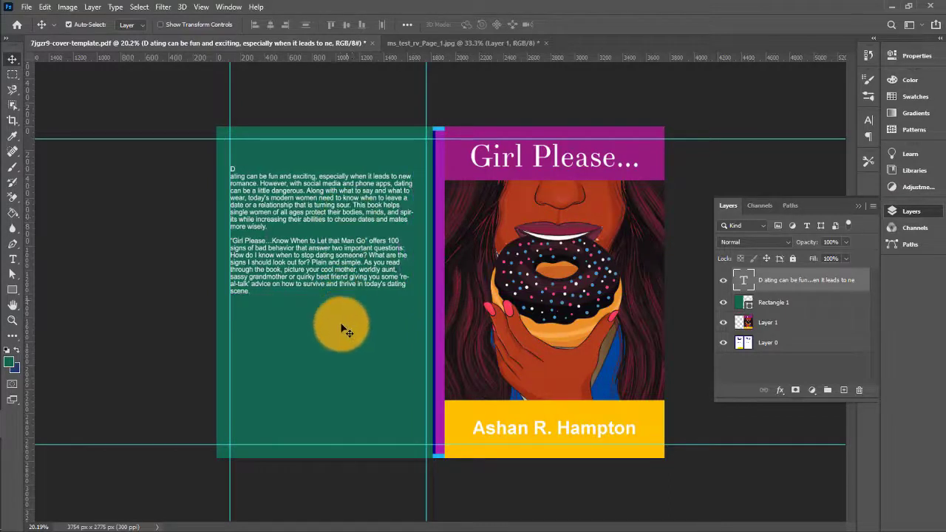
key("shift+Right")
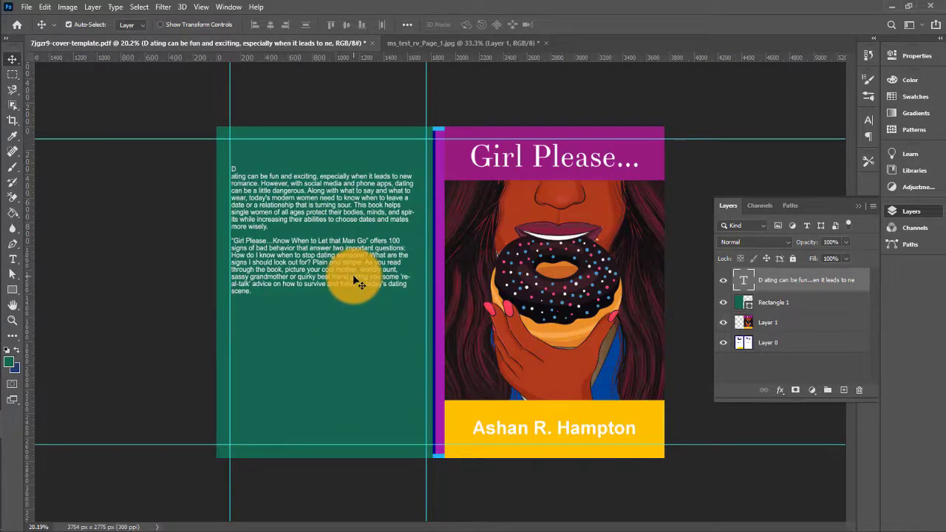
key("shift+Right")
key("shift+Right")
key("shift+Right")
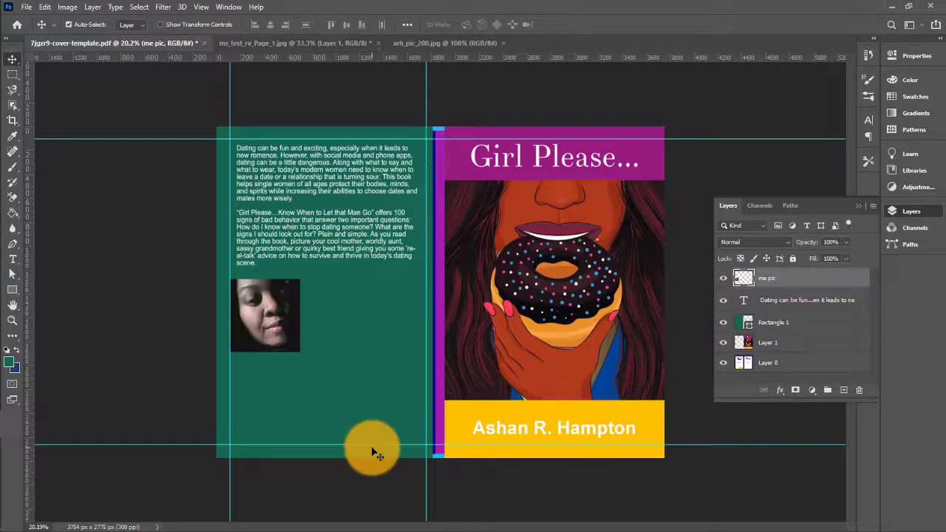
Step: Switch to the Path Selection tool
left_click(13, 281)
left_click(81, 286)
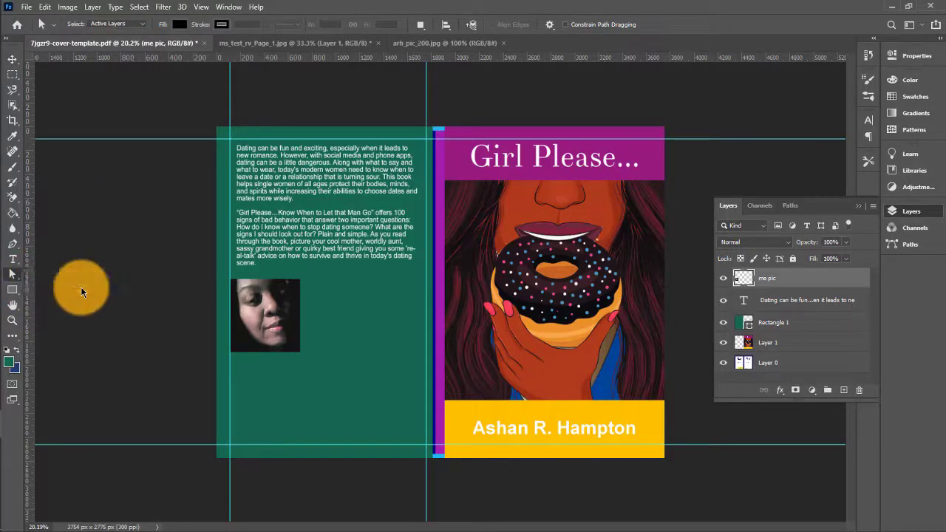